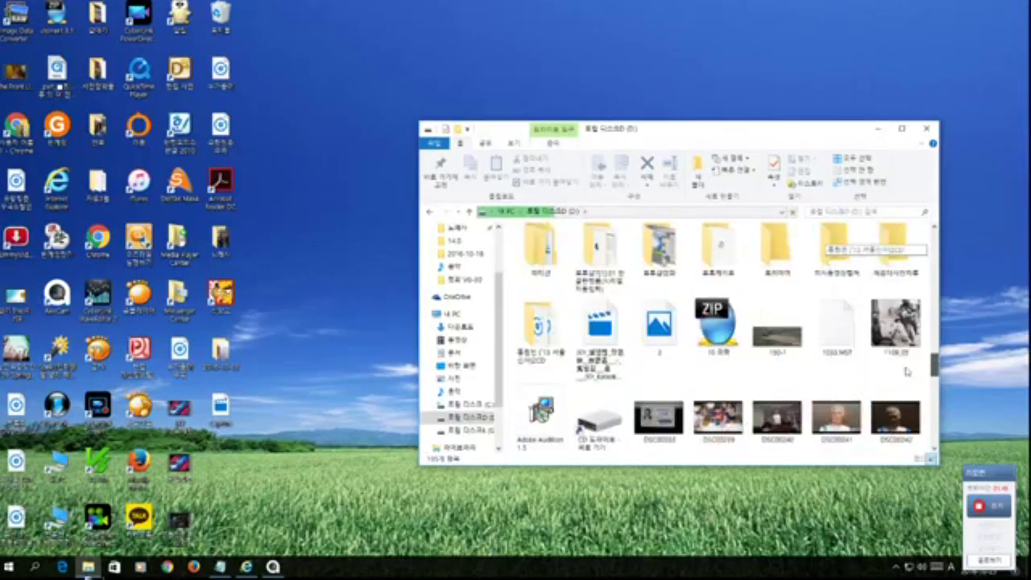
- Open the Cool Edit 1.5 (쿨에디터1.5) folder inside the utilities folder on drive D
scroll(907, 371, "up", 1)
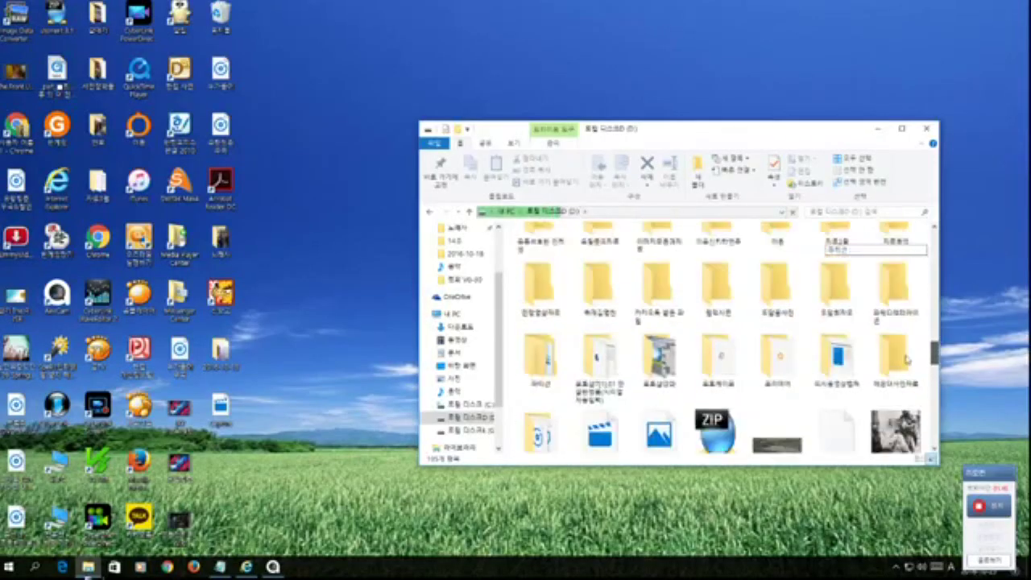
scroll(907, 352, "up", 1)
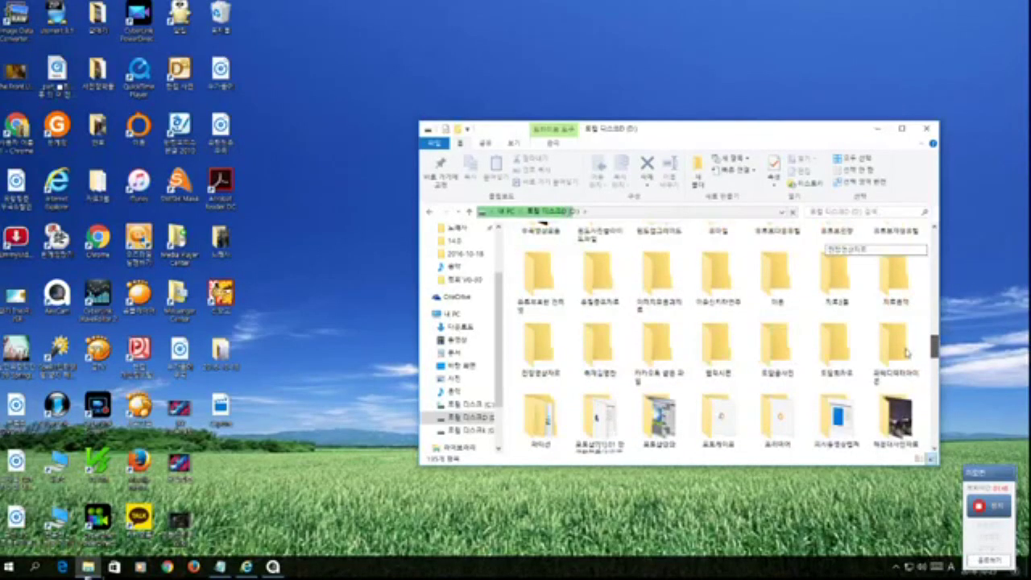
double_click(603, 312)
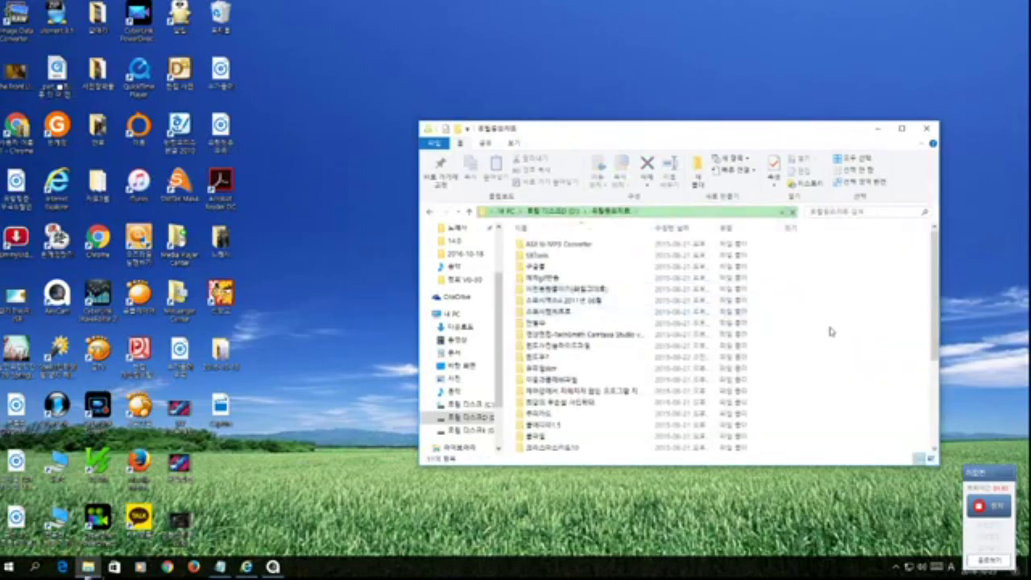
scroll(805, 354, "down", 3)
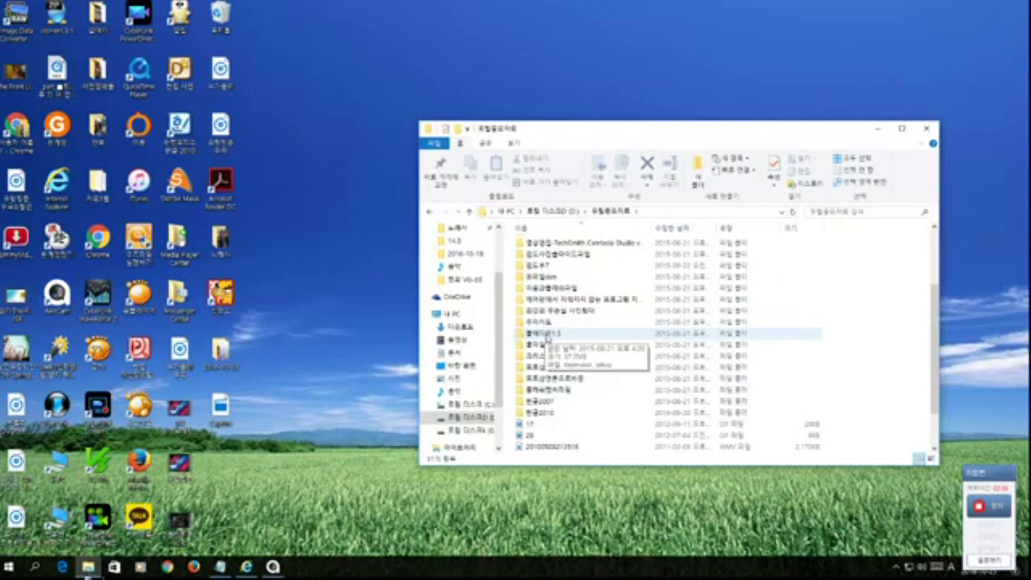
double_click(547, 335)
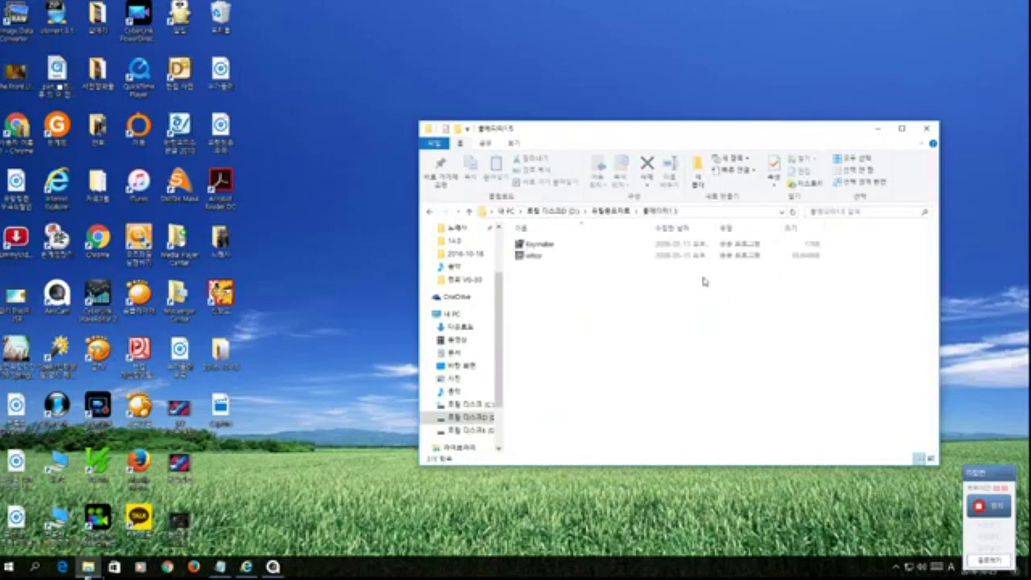
- Run Keymaker, copy the serial number it shows and close it
double_click(552, 246)
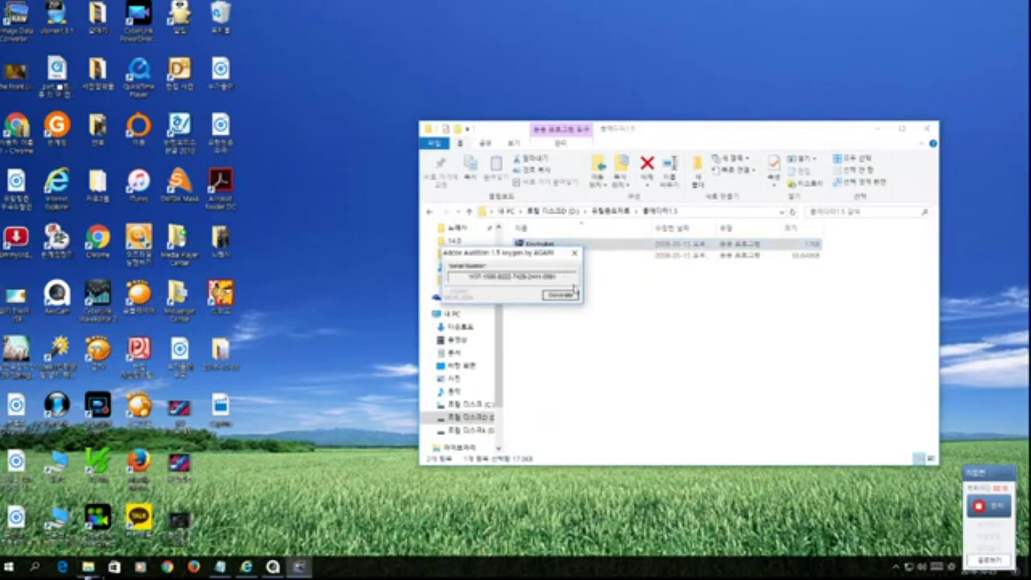
left_click_drag(559, 277, 468, 277)
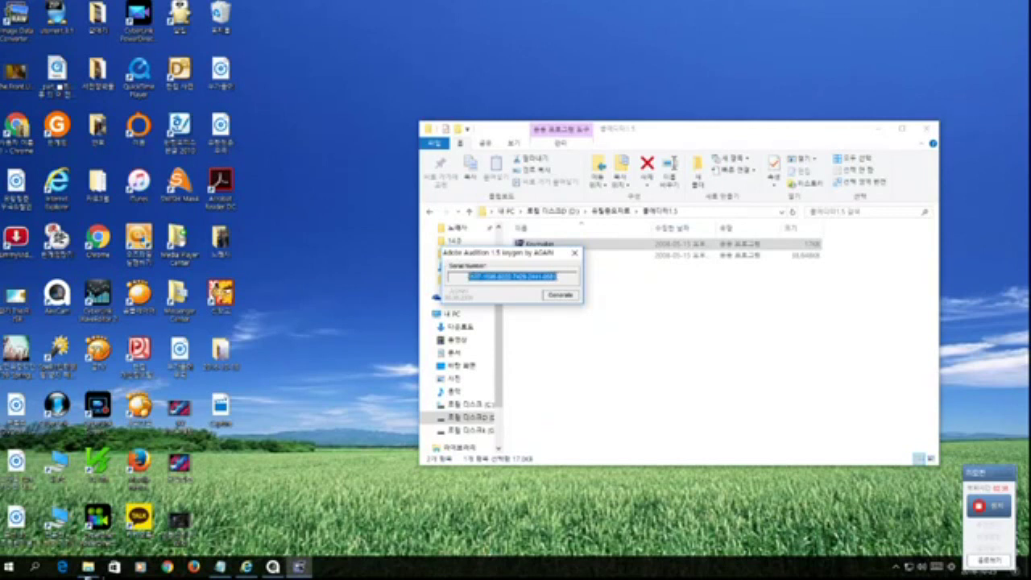
right_click(555, 277)
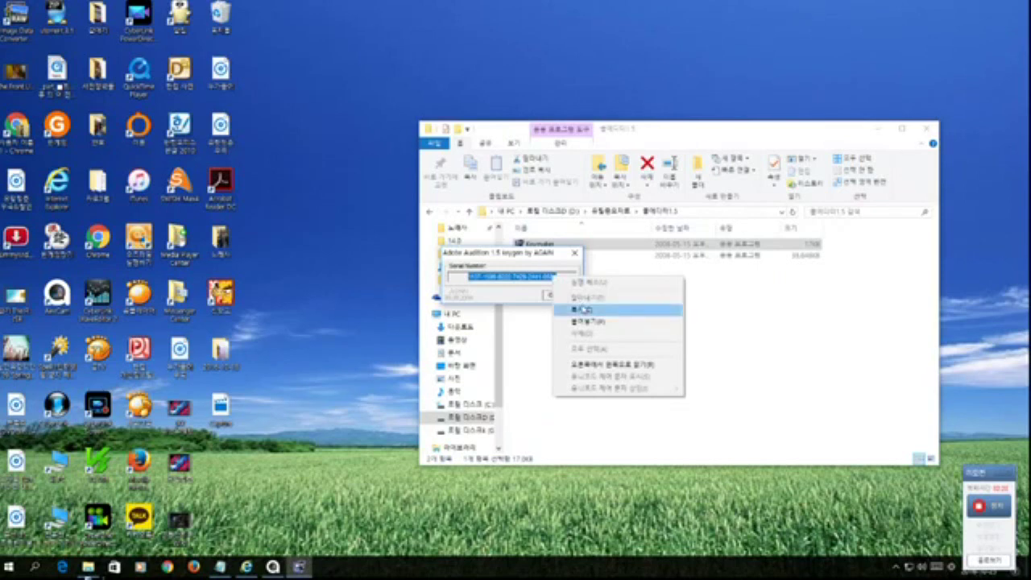
left_click(583, 310)
left_click(574, 252)
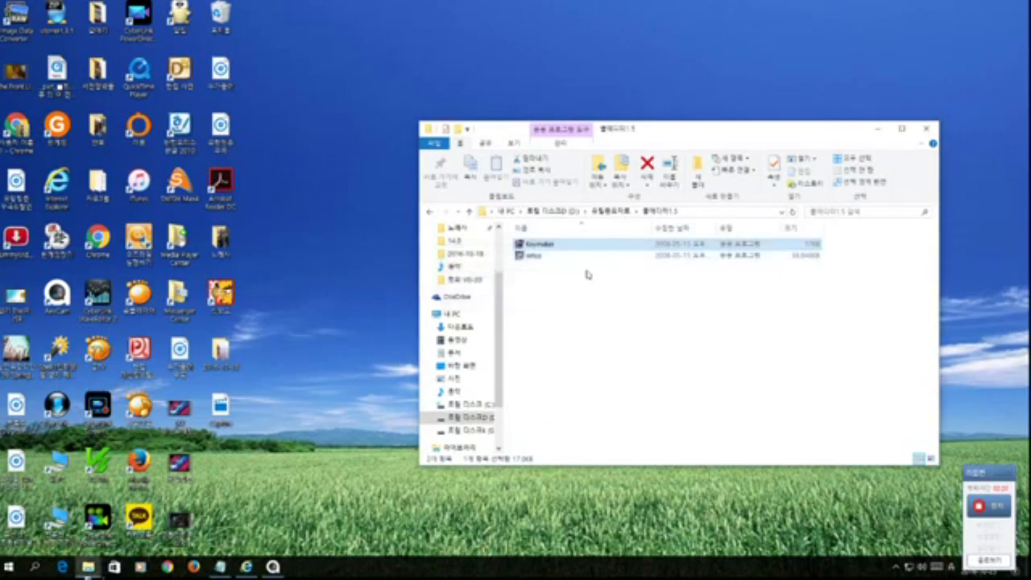
- Launch the Adobe Audition 1.5 setup with English (US) and advance through the welcome and US English licence agreement pages
double_click(535, 257)
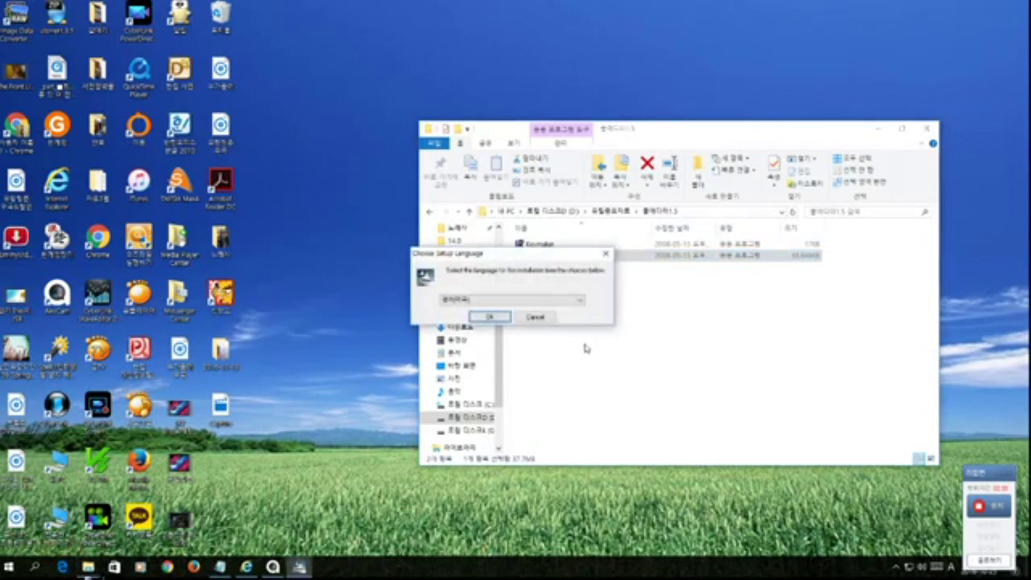
left_click(485, 319)
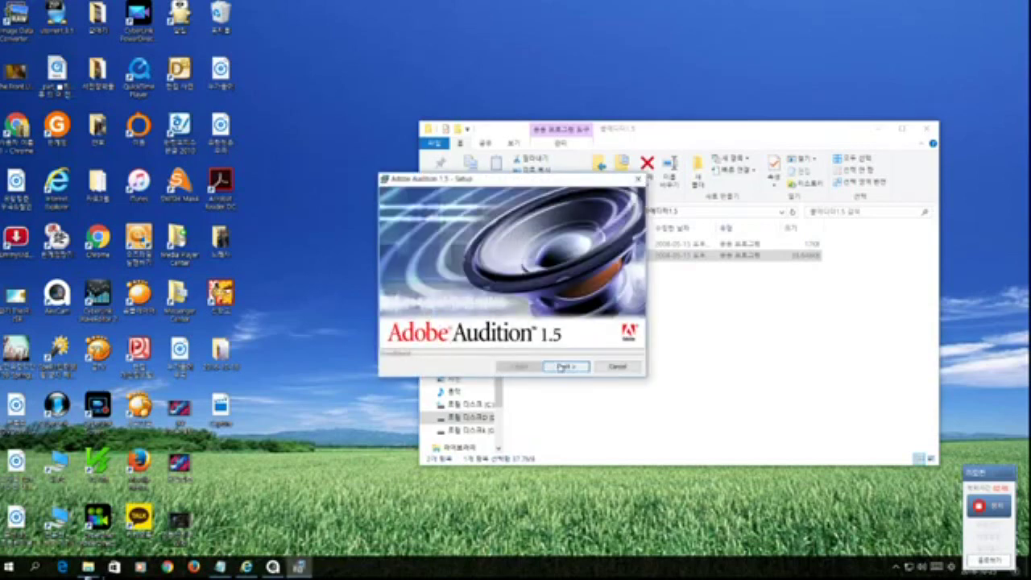
left_click(562, 367)
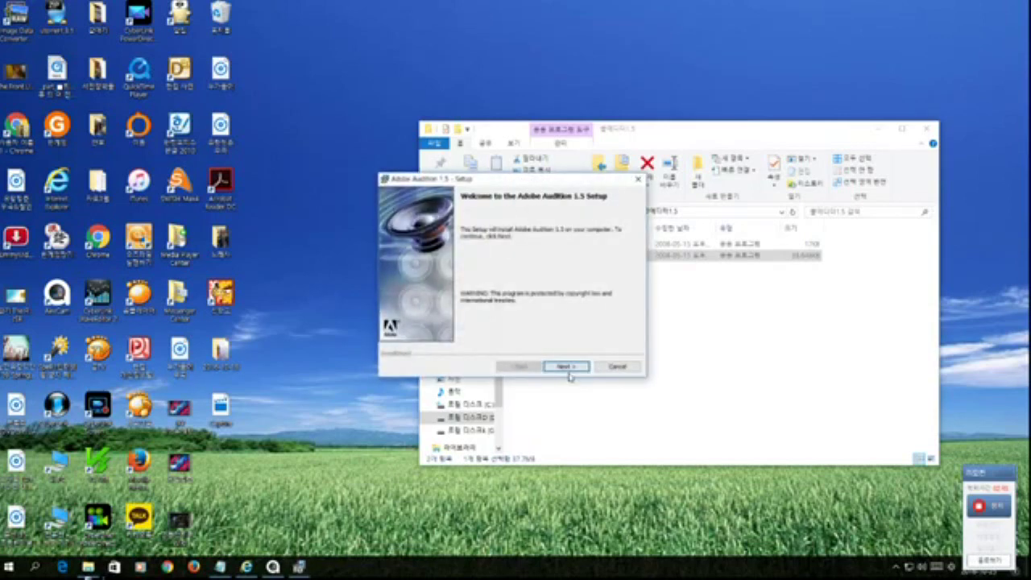
left_click(566, 367)
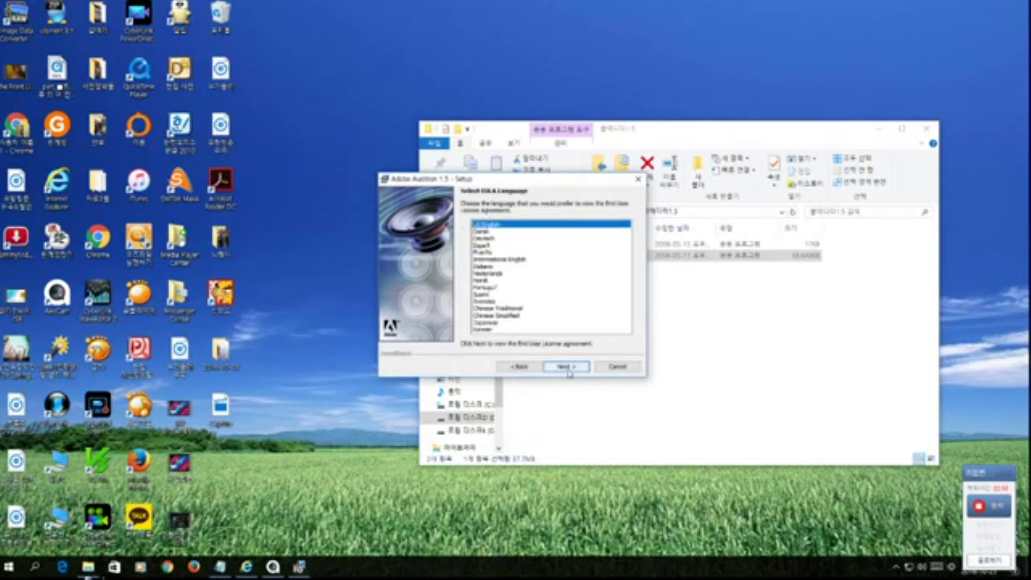
left_click(567, 367)
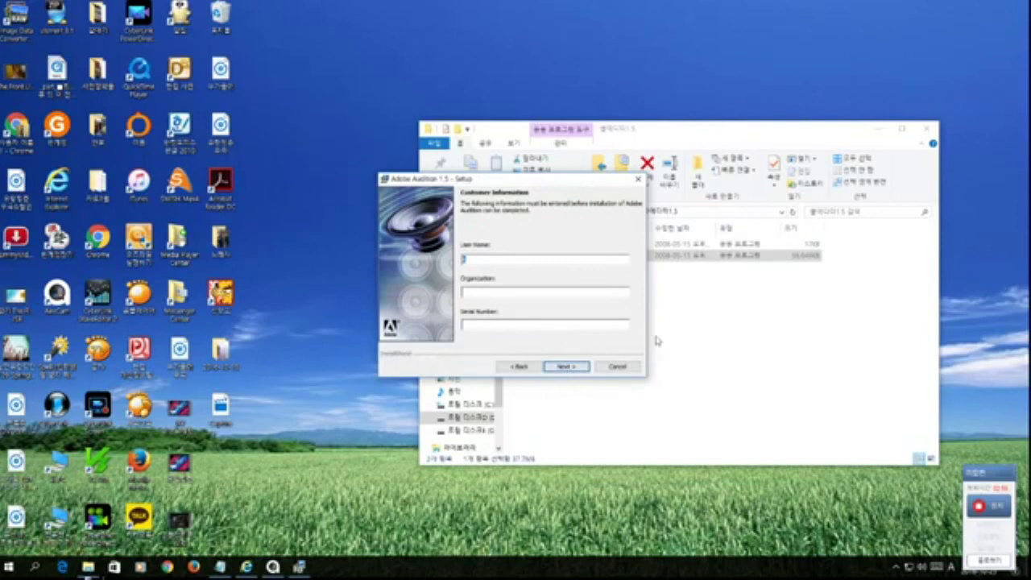
- Paste the serial number into the customer information and accept the default destination folder
left_click(501, 326)
key("ctrl+v")
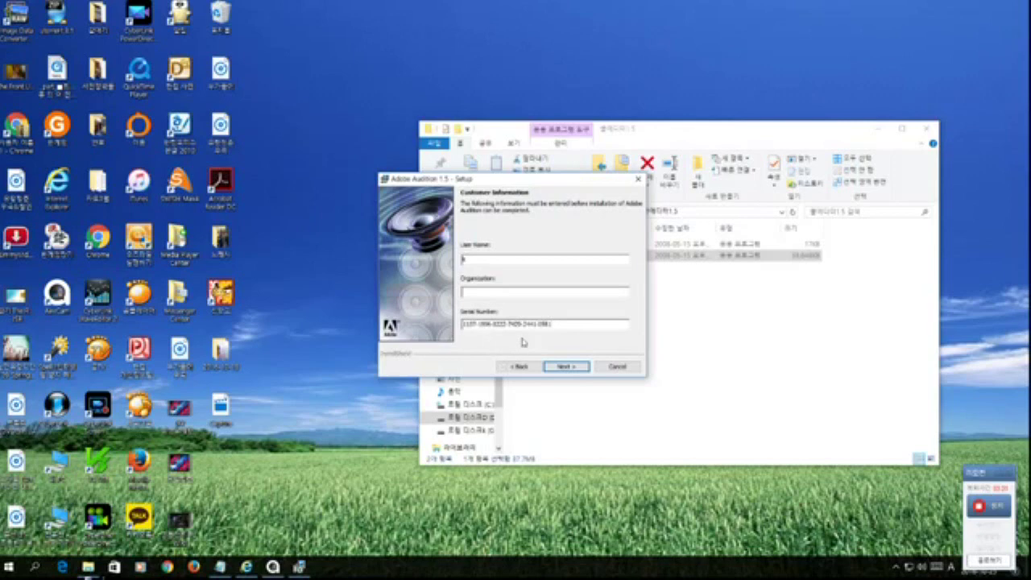
left_click(574, 367)
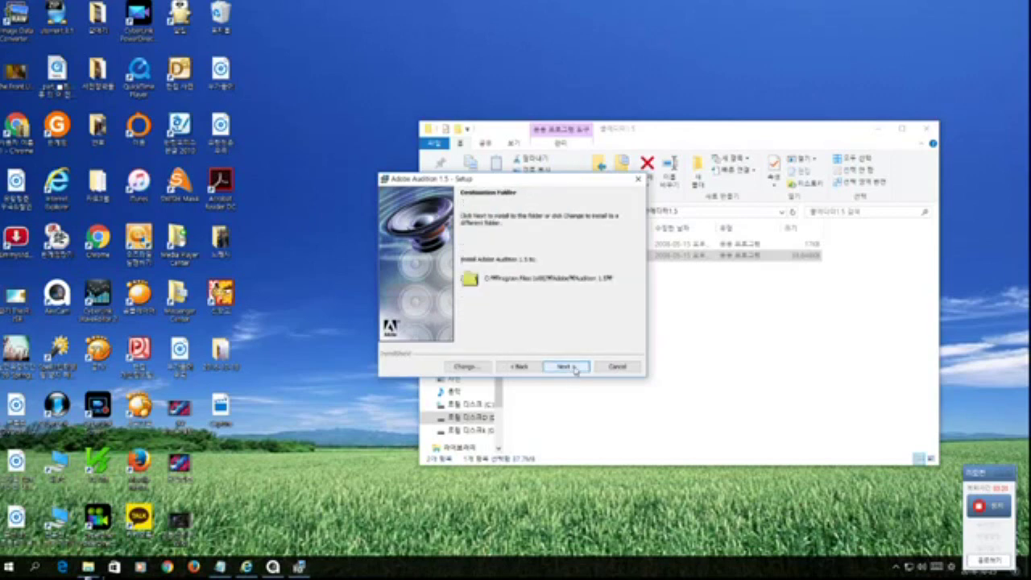
left_click(575, 367)
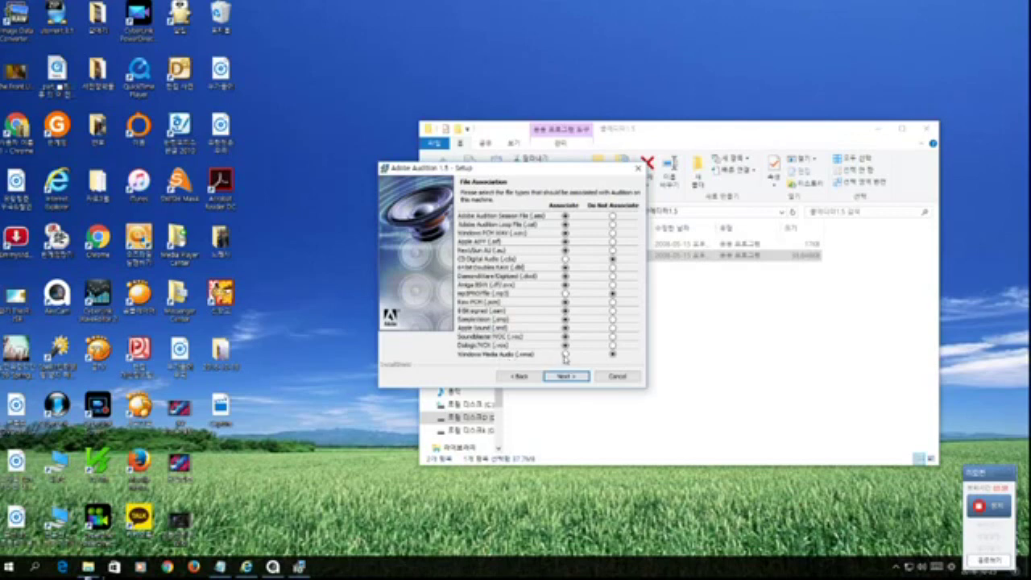
- Associate Windows Media Audio (.wma) and mp3PRO (.mp3) files with Audition and start the installation
left_click(565, 355)
left_click(565, 295)
left_click(572, 377)
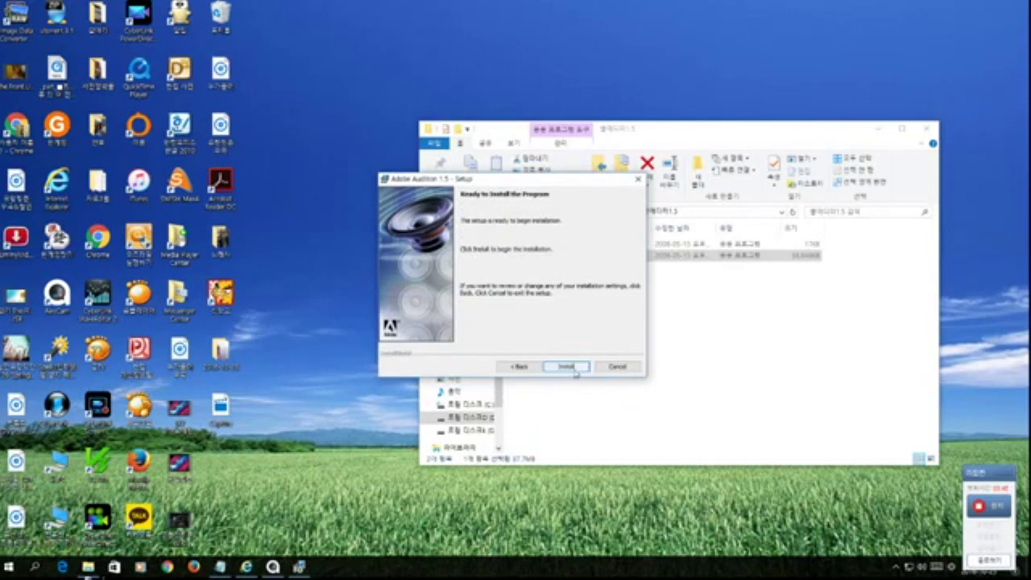
left_click(574, 369)
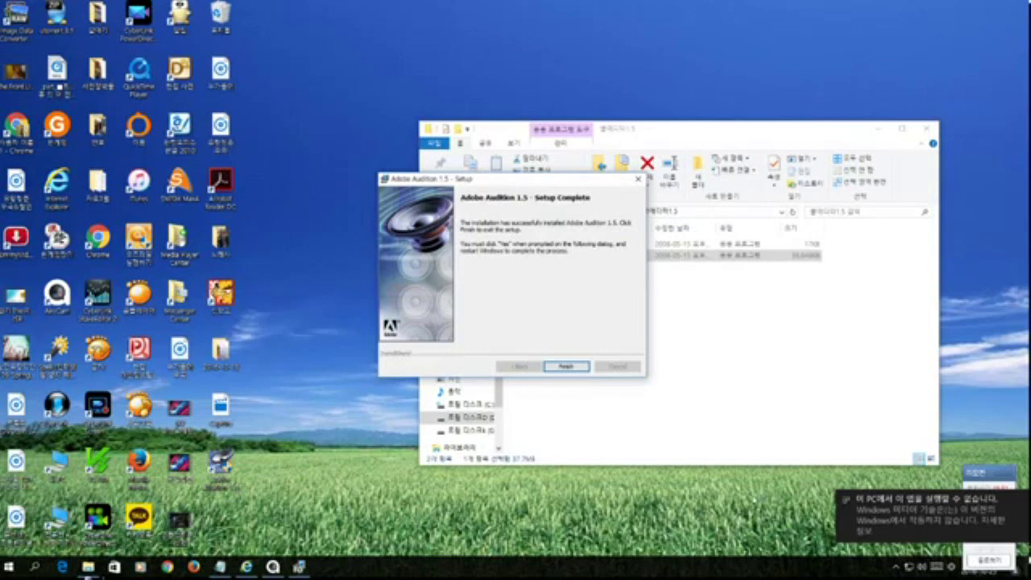
- Finish the Adobe Audition 1.5 setup and close the folder window containing the installer
left_click(578, 368)
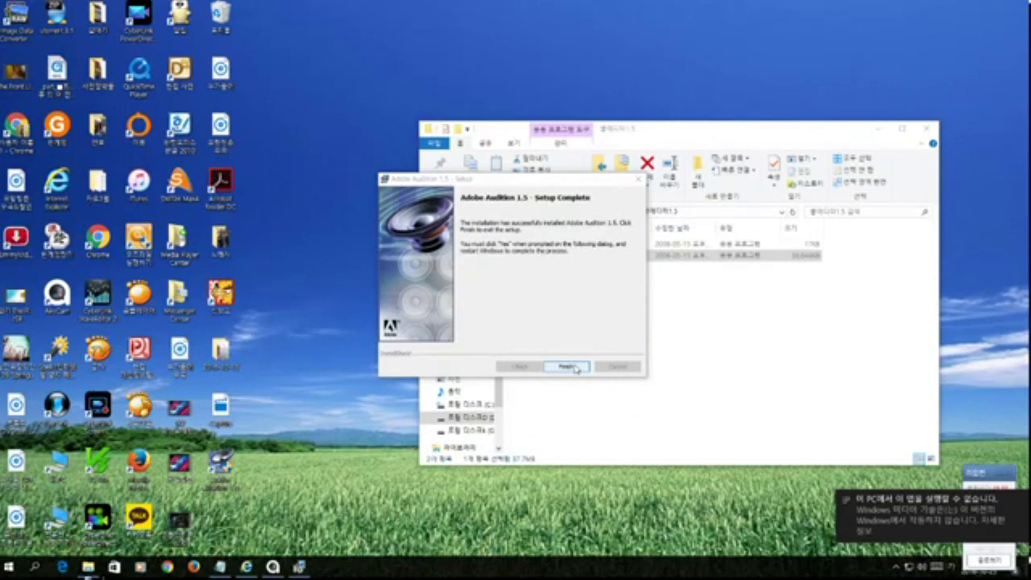
left_click(542, 118)
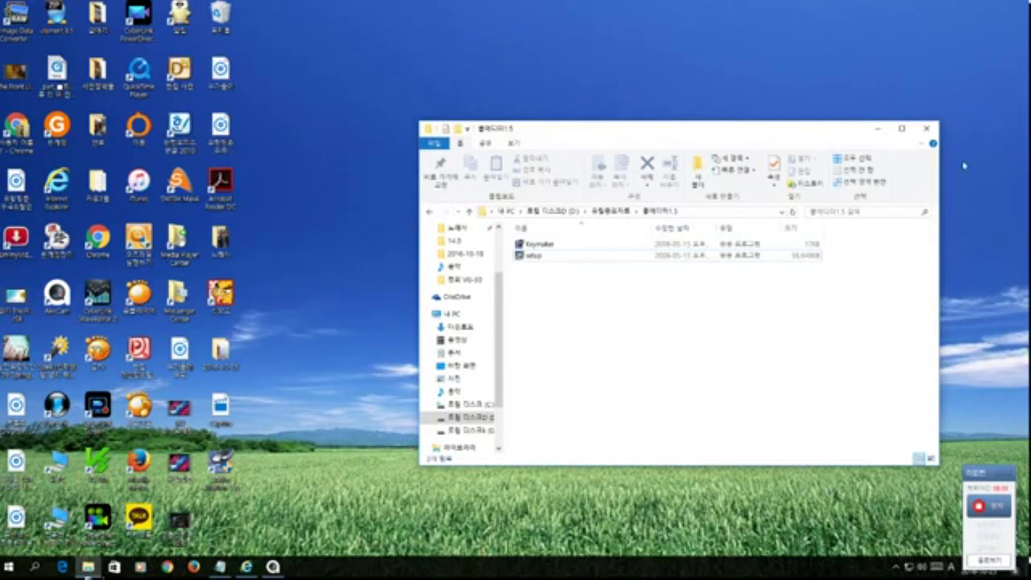
left_click(927, 129)
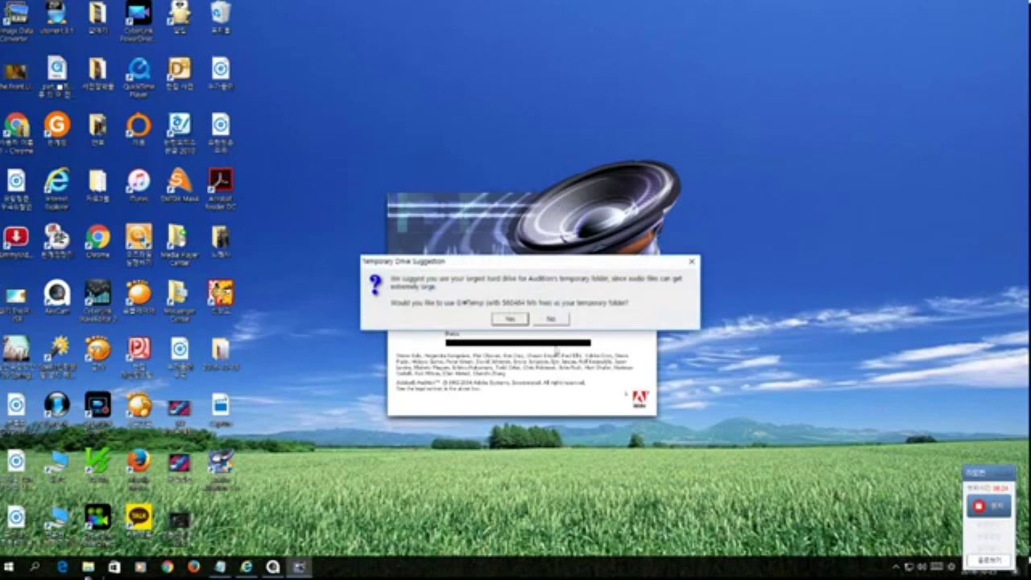
- Answer Adobe Audition's suggestions for the primary and secondary temporary folders
left_click(551, 320)
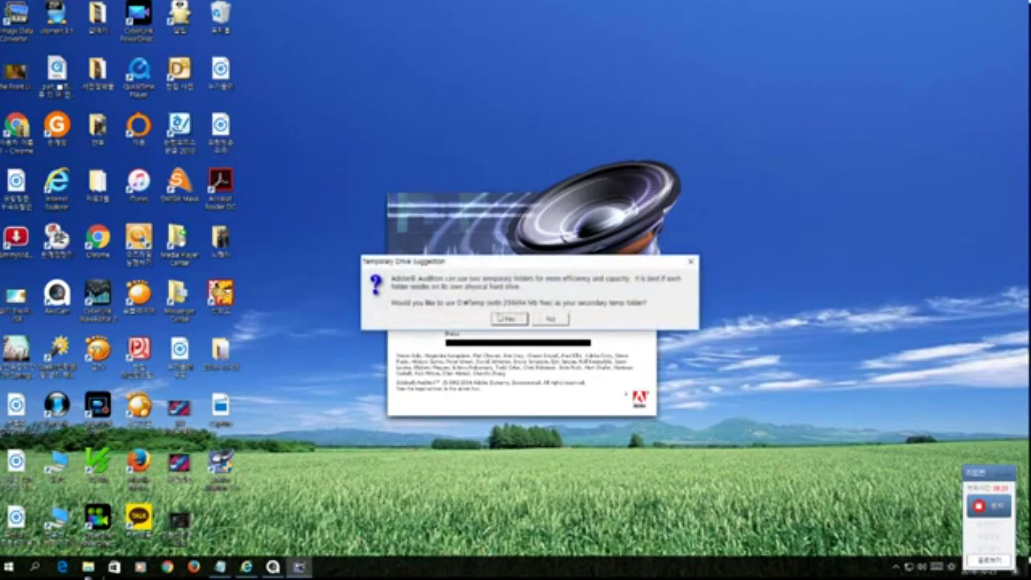
left_click(538, 323)
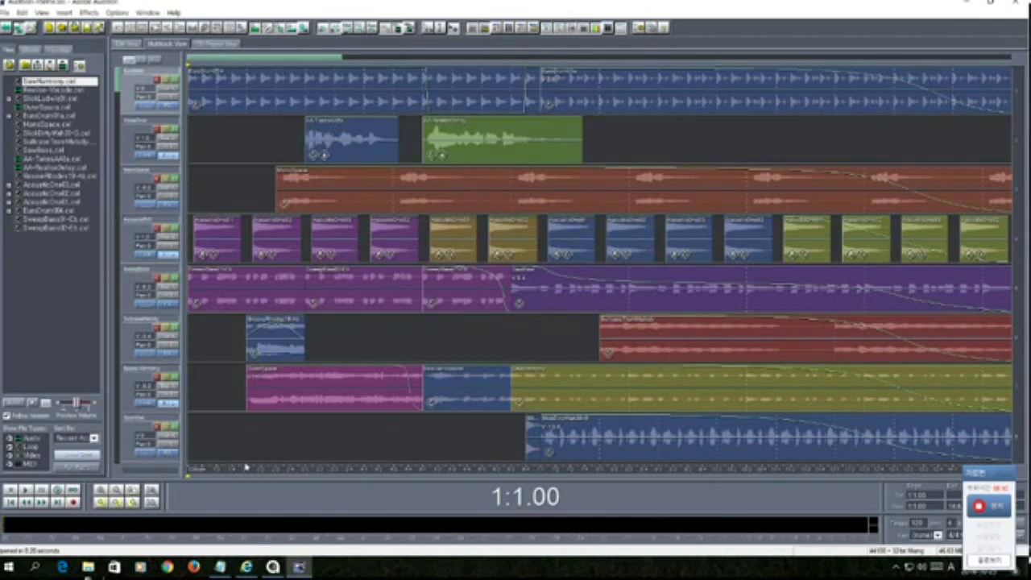
- Play the opening part of the Audition-Theme multitrack session and stop playback
left_click(25, 491)
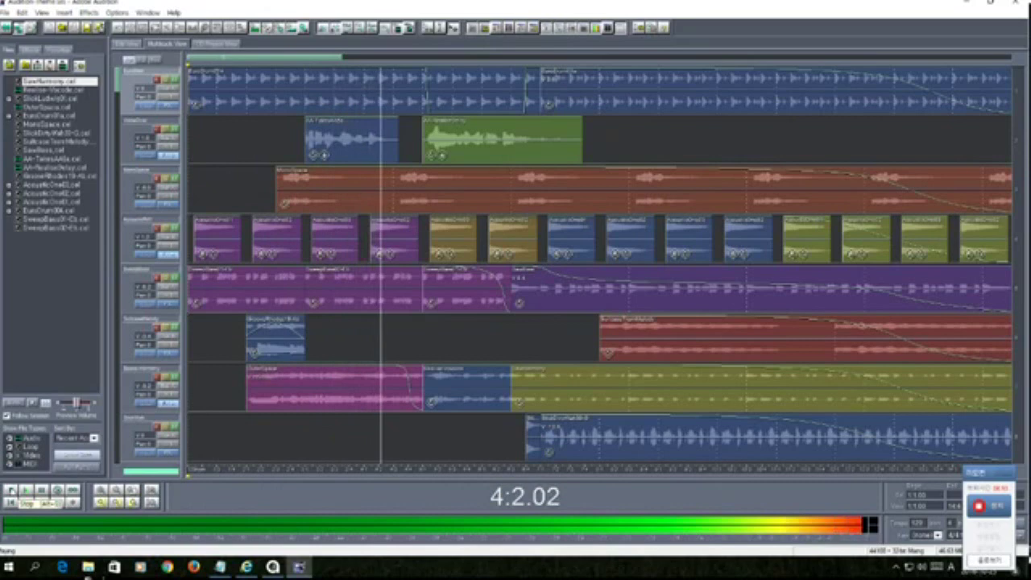
key("space")
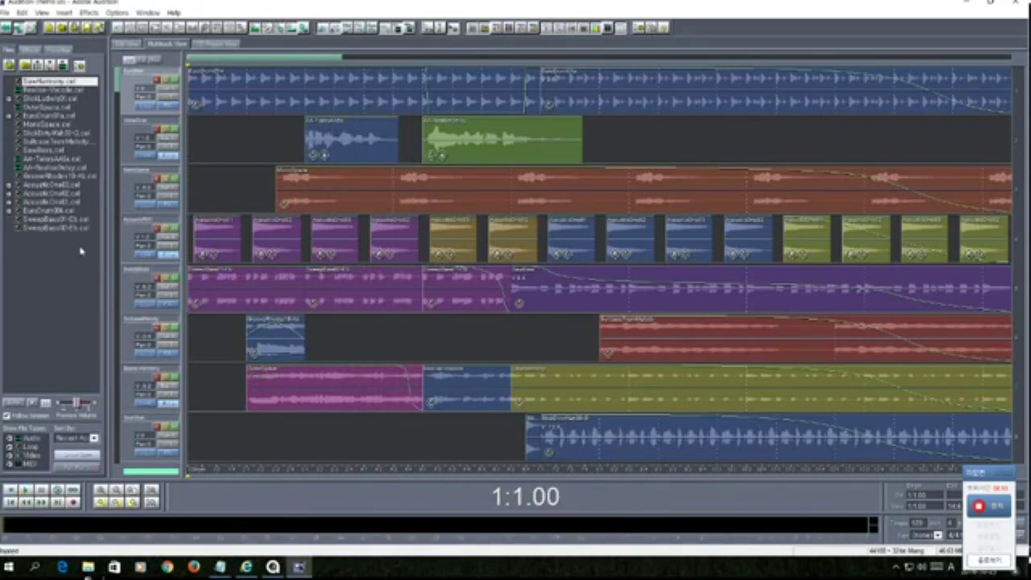
- Close all audio files in the file list, removing every instance of them from the multitrack session
left_click_drag(87, 245, 20, 81)
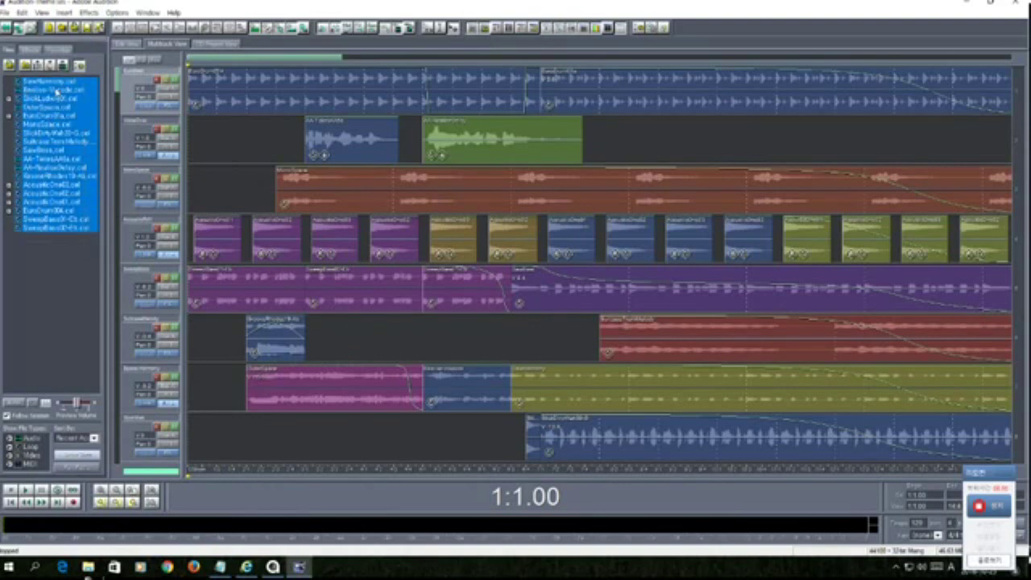
left_click(27, 68)
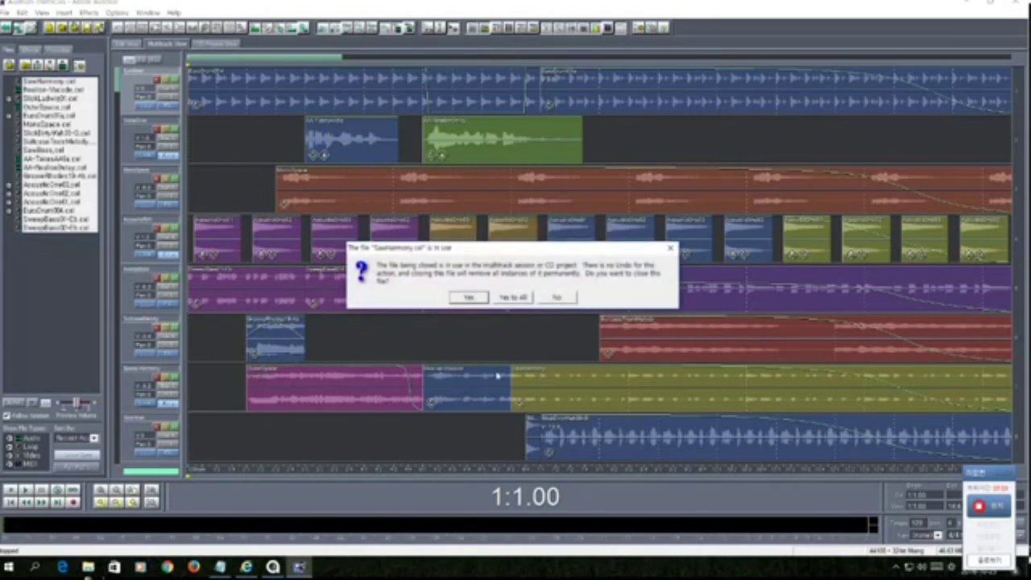
left_click(513, 298)
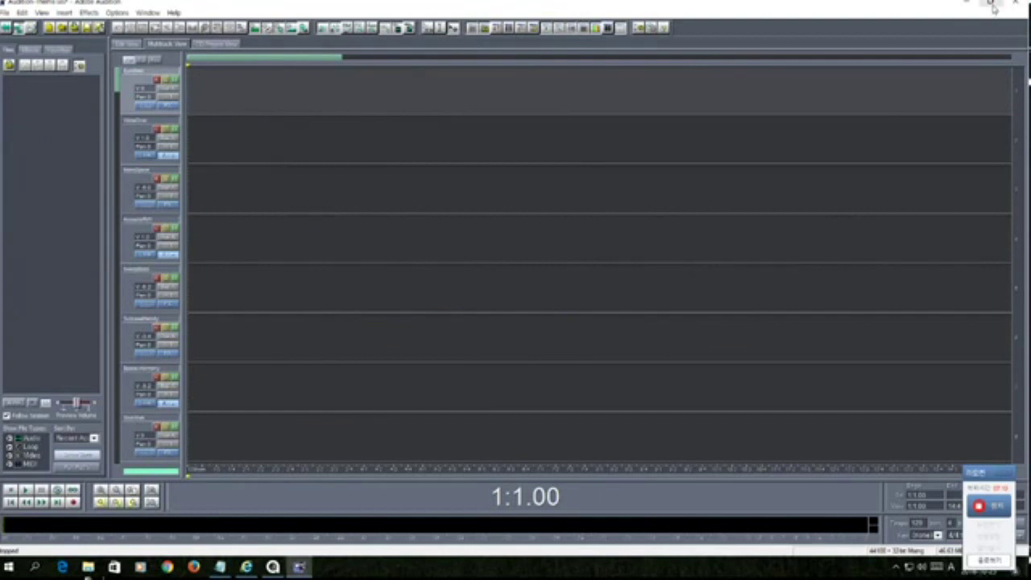
- Restore the Audition window from full screen, narrow it and place it near the middle of the desktop
left_click(992, 5)
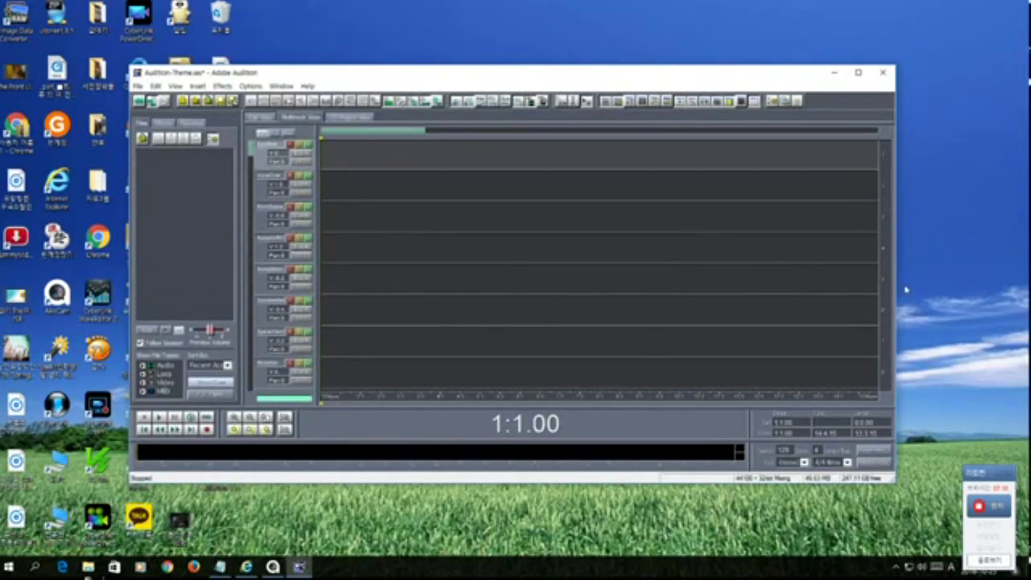
left_click_drag(899, 280, 623, 273)
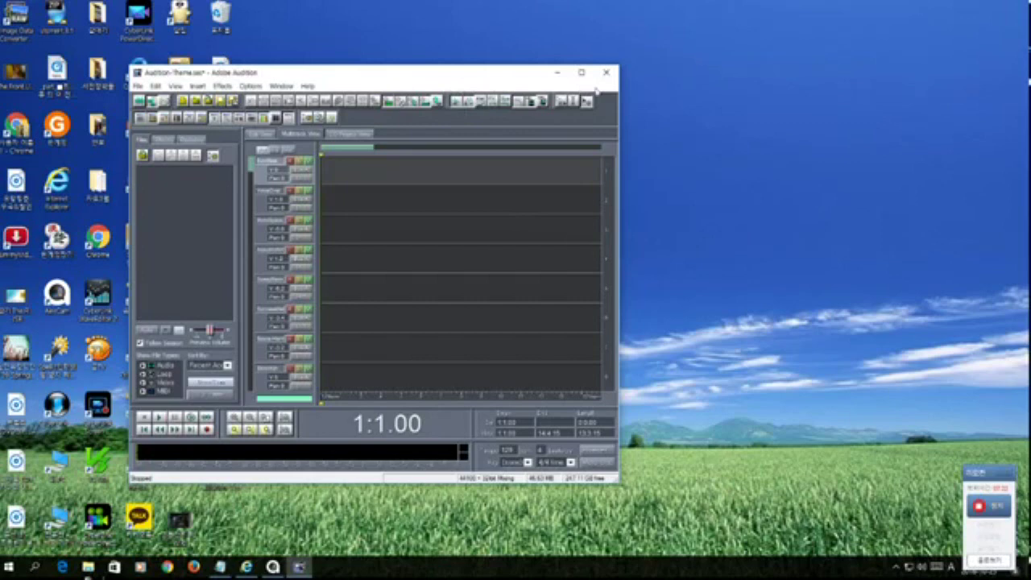
left_click_drag(500, 76, 693, 91)
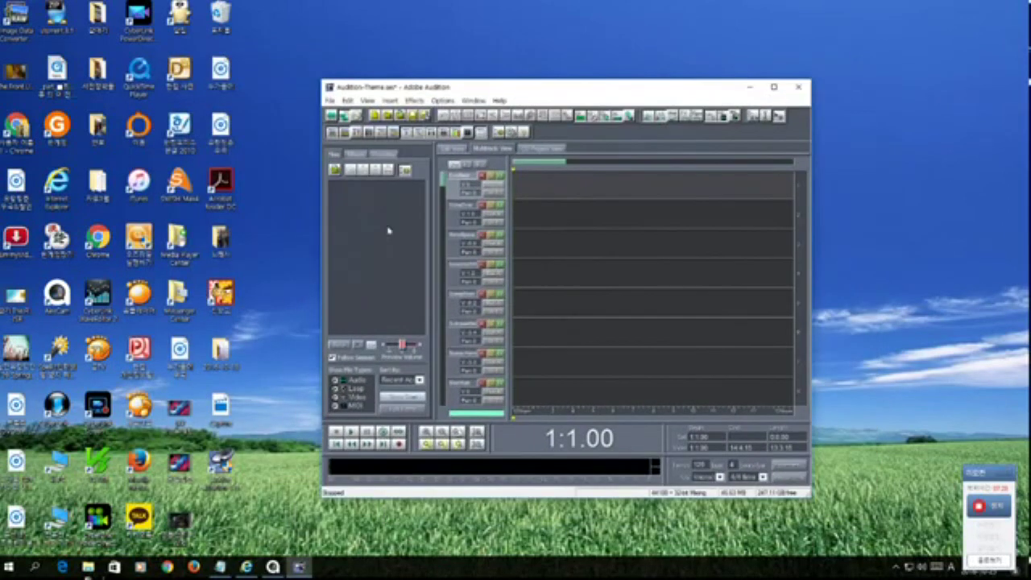
- Close Adobe Audition without saving the session and relaunch it from its desktop shortcut
left_click(799, 86)
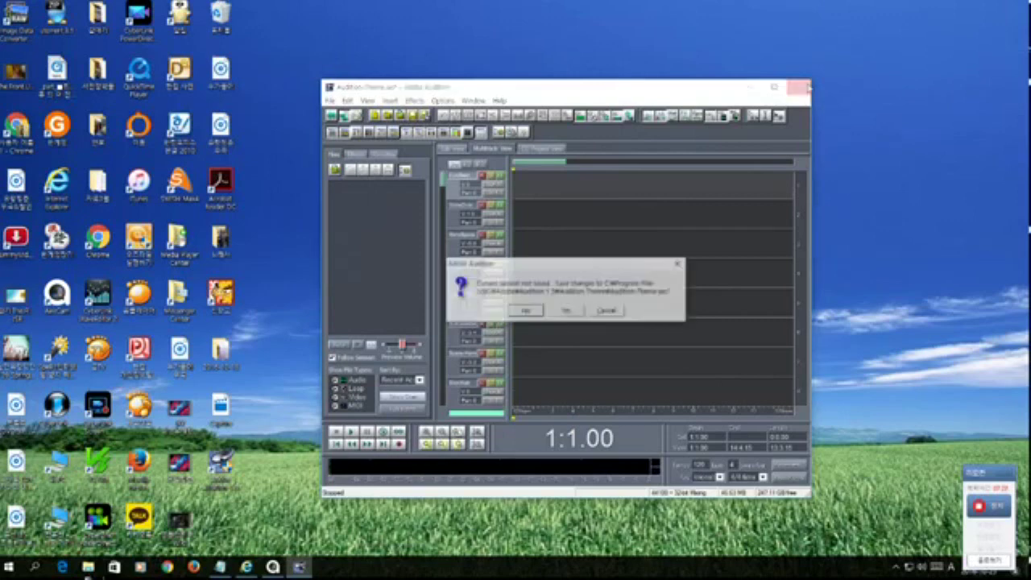
left_click(567, 312)
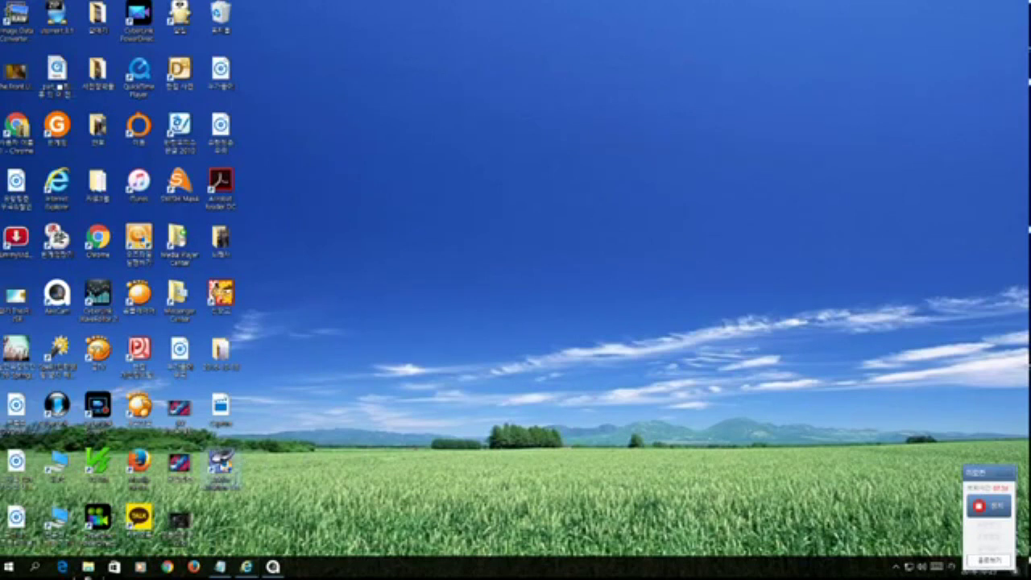
double_click(222, 466)
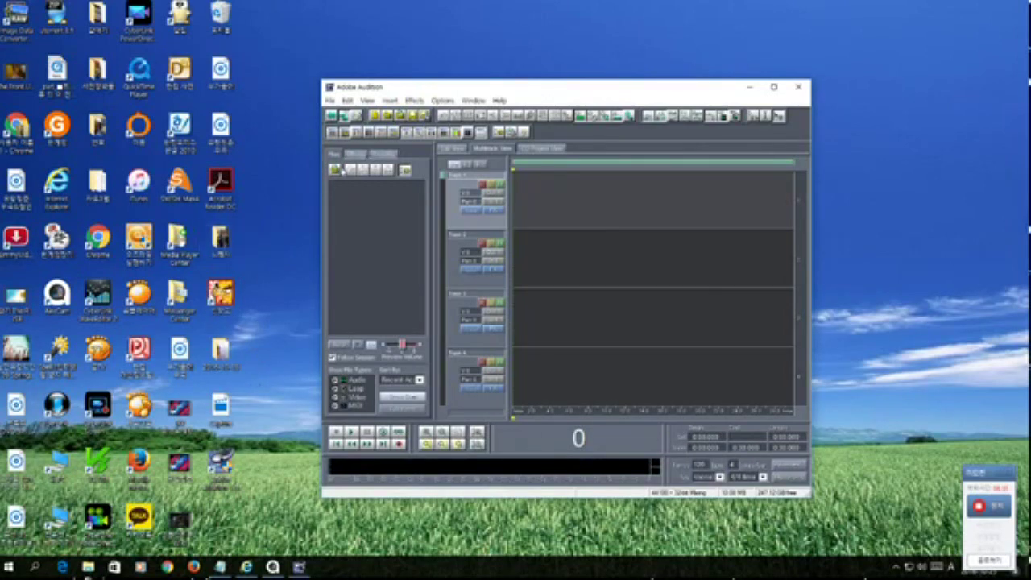
- Open the Import dialog from the file list and switch its location to the desktop
left_click(336, 170)
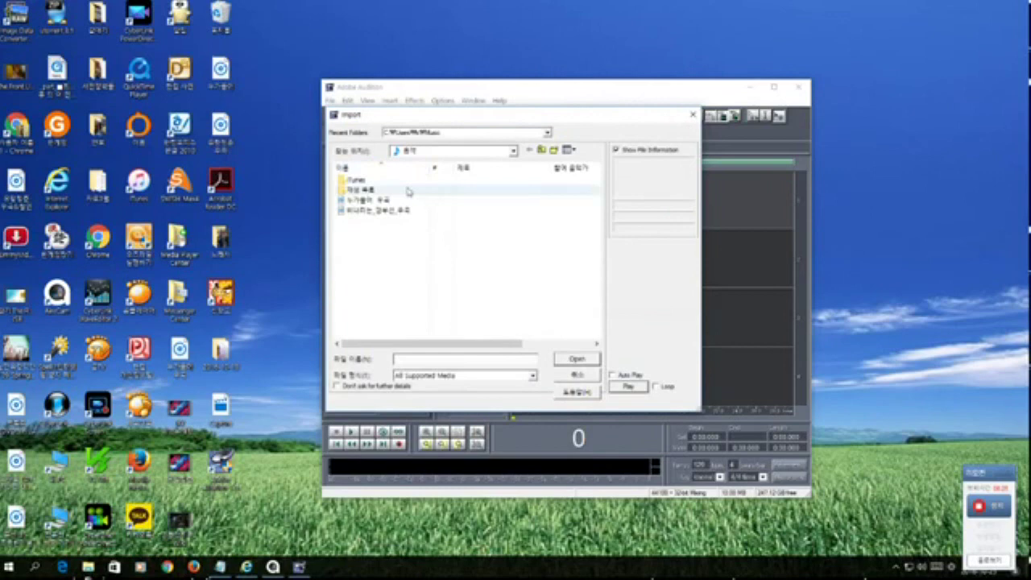
left_click(513, 152)
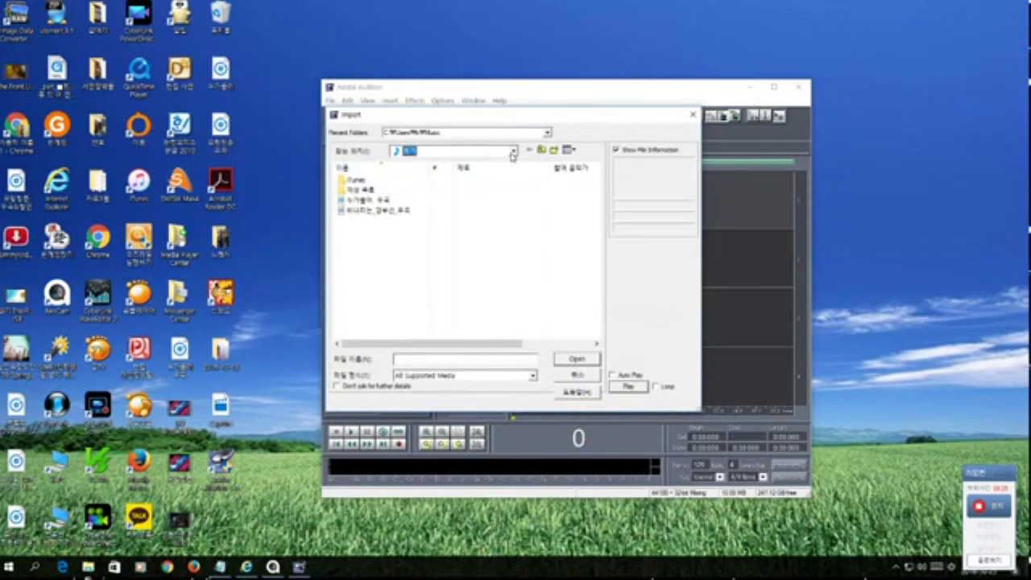
left_click(512, 152)
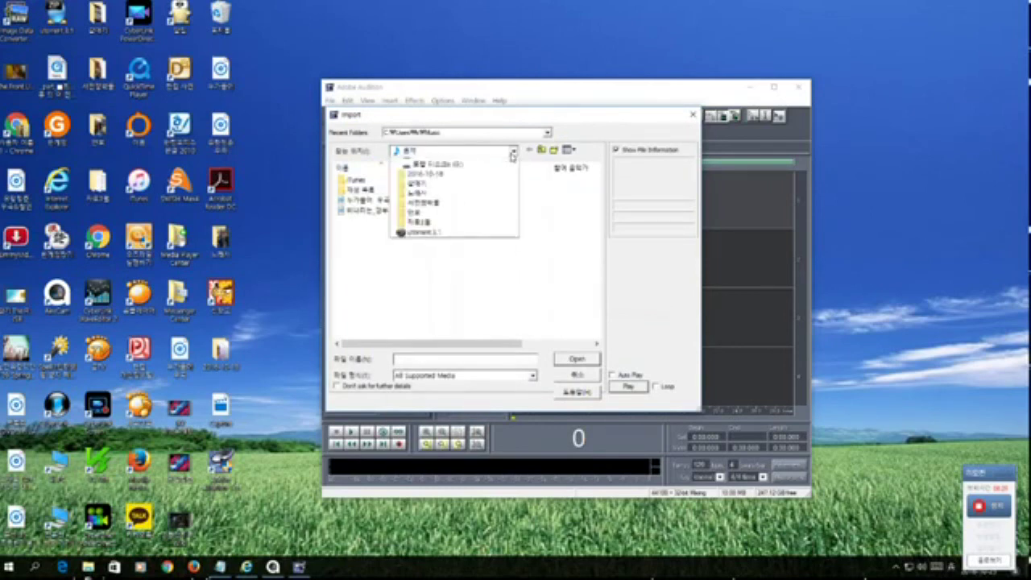
left_click(448, 155)
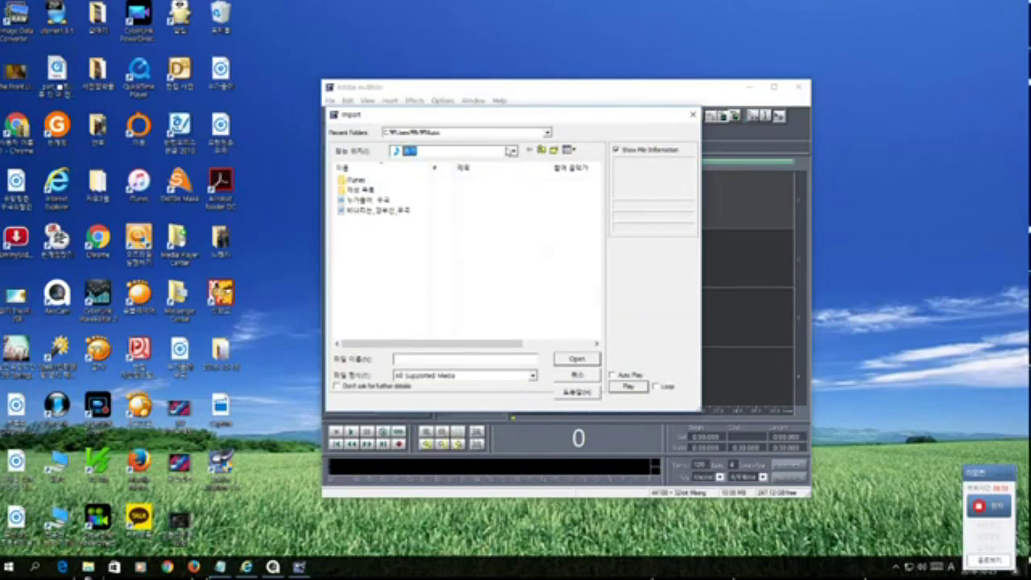
left_click(511, 152)
left_click(464, 163)
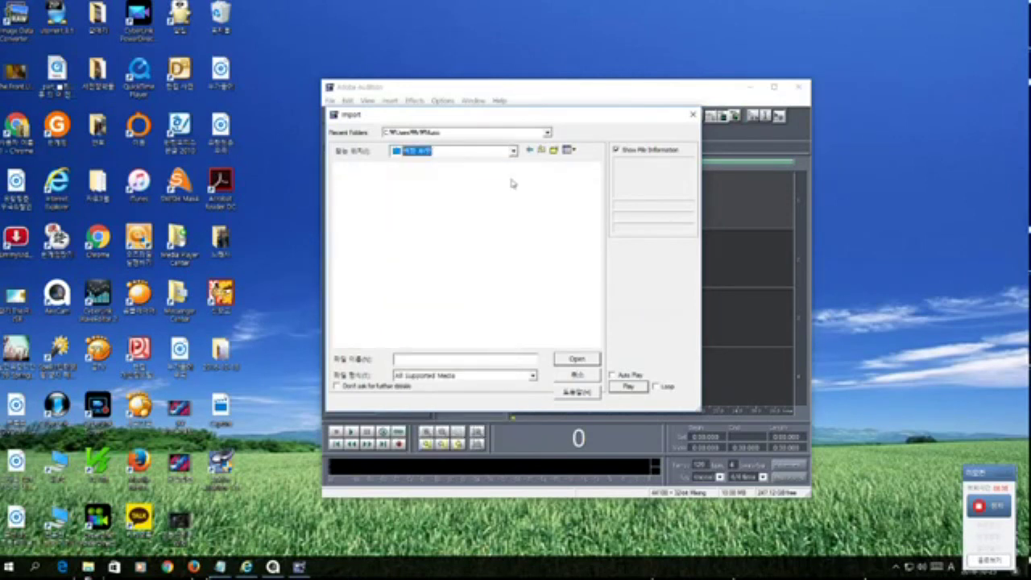
- Show All Files (*.*) and import the 유랑청춘 video from the desktop
left_click(532, 375)
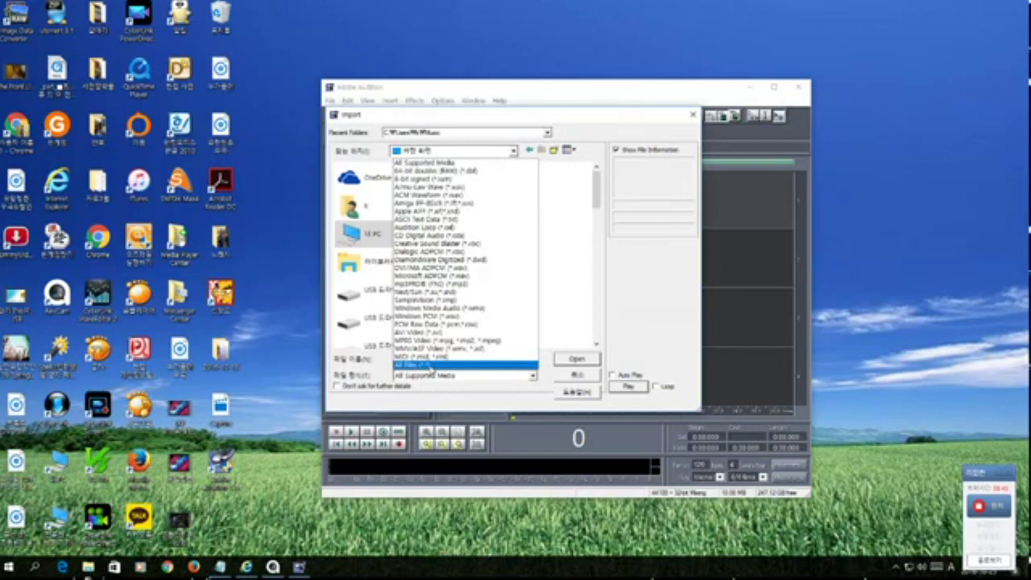
left_click(431, 367)
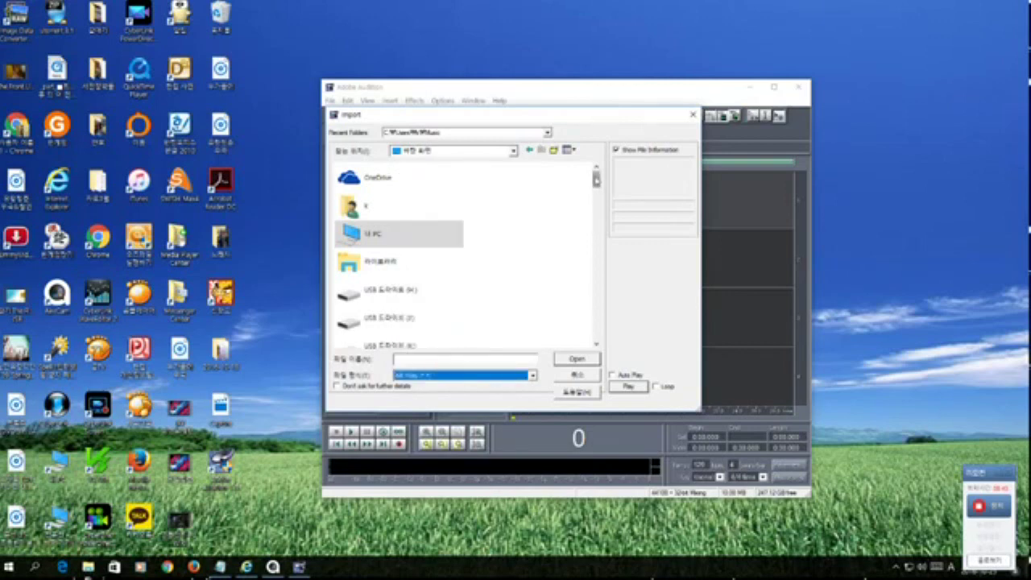
left_click_drag(596, 179, 596, 330)
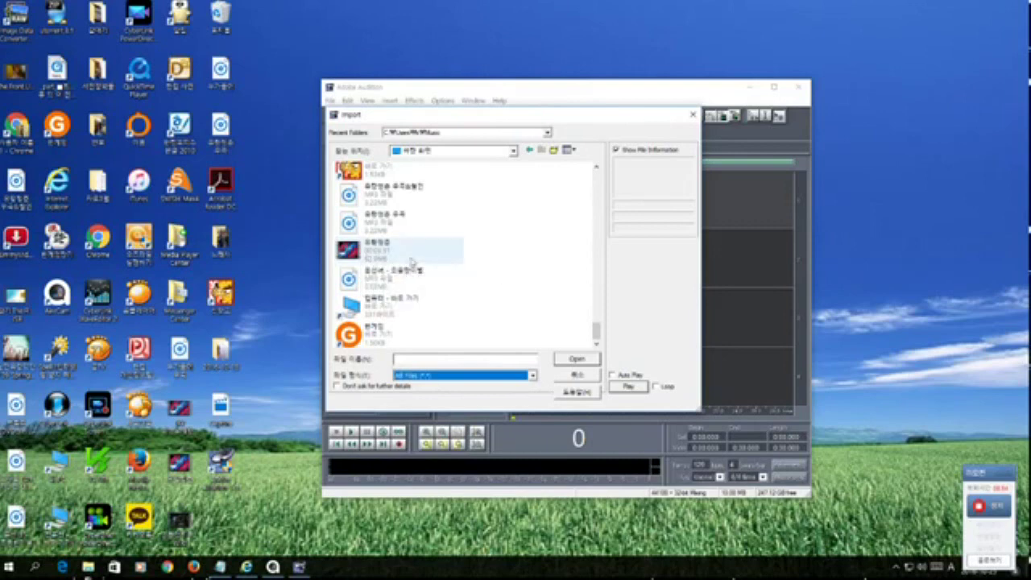
left_click(371, 251)
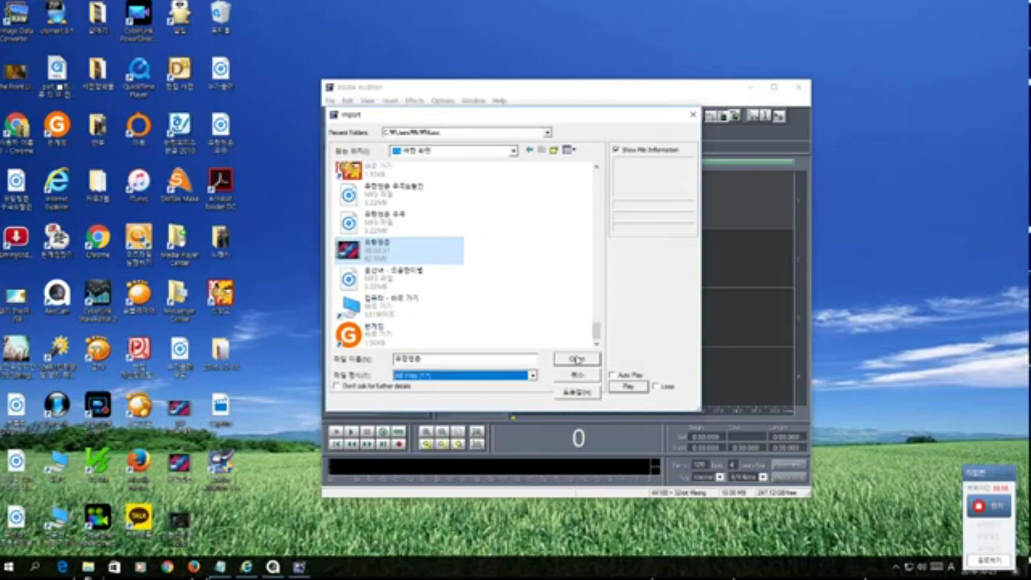
left_click(577, 360)
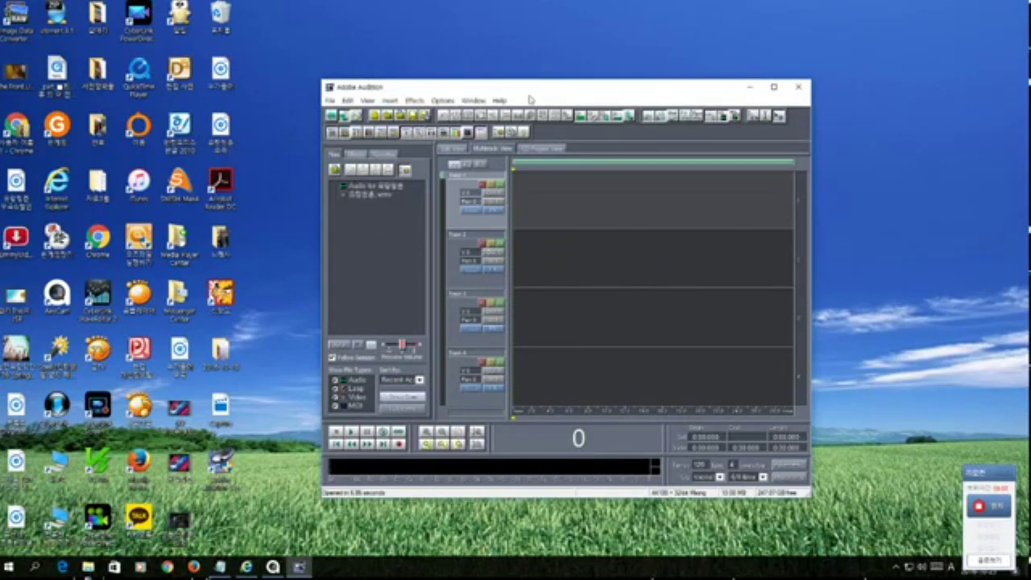
- Insert the 유랑청춘 video's audio file into Track 1, turning off the multitrack tools hint for the future
left_click_drag(535, 94, 512, 99)
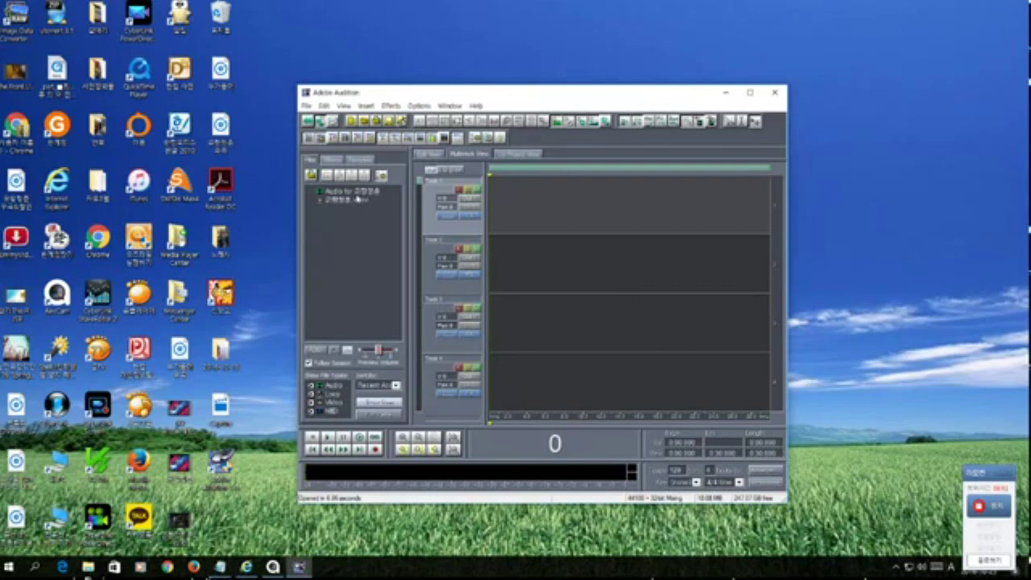
left_click(351, 193)
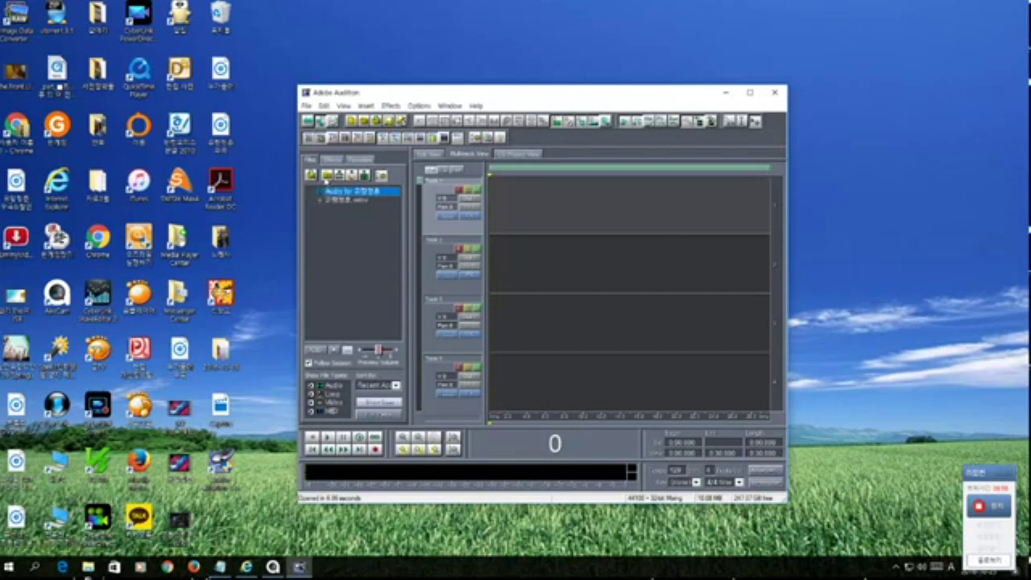
left_click(522, 203)
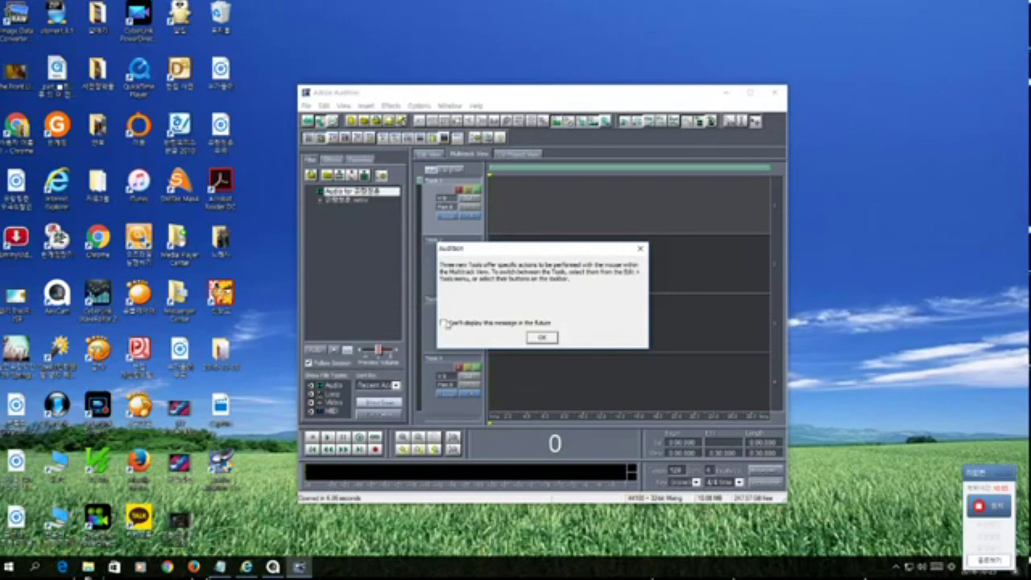
left_click(442, 323)
left_click(542, 338)
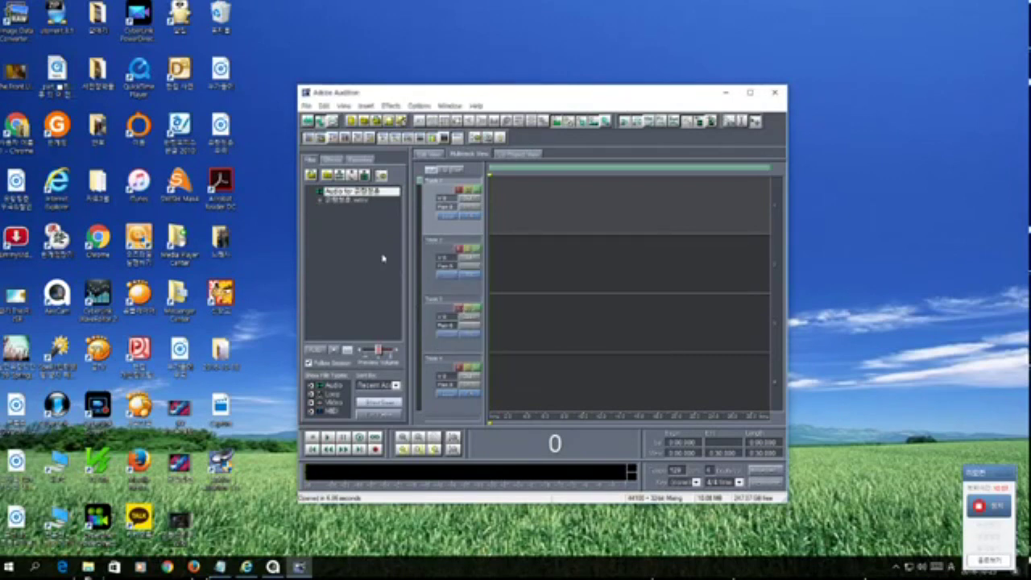
left_click(338, 177)
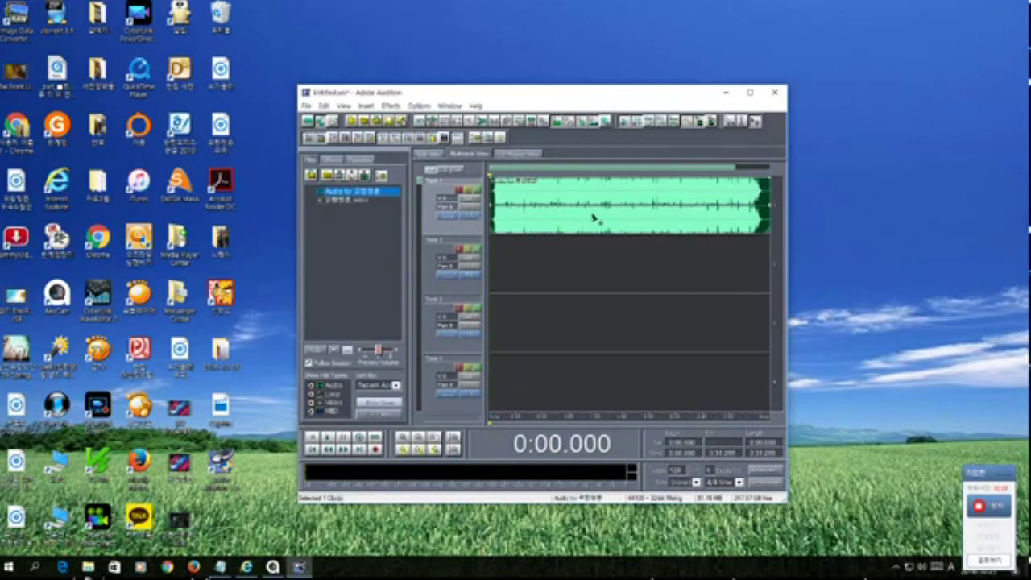
- Insert the 유랑청춘.wmv video into the multitrack session on the next available track, turning off the type mismatch message for the future
left_click(361, 200)
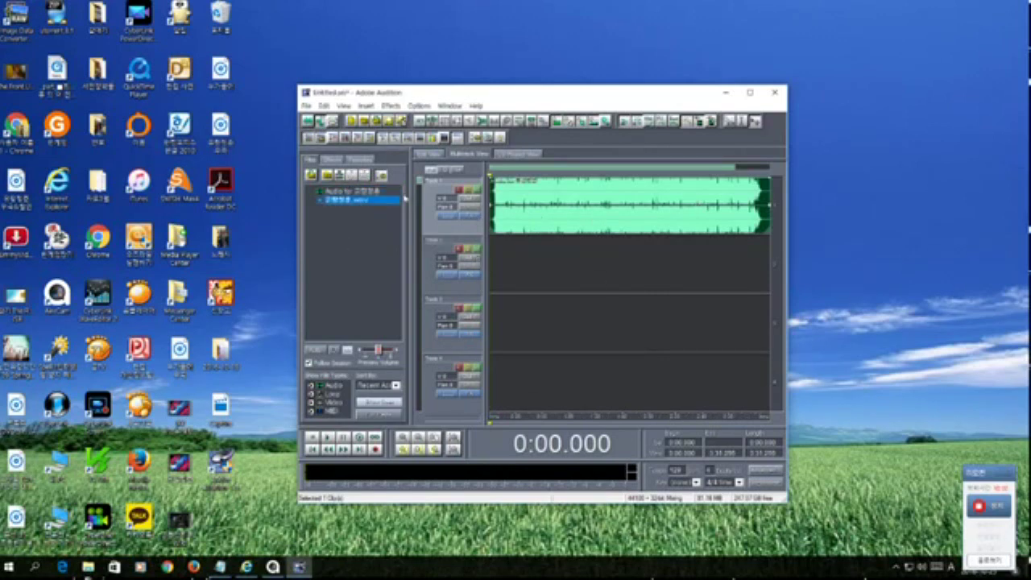
left_click(344, 179)
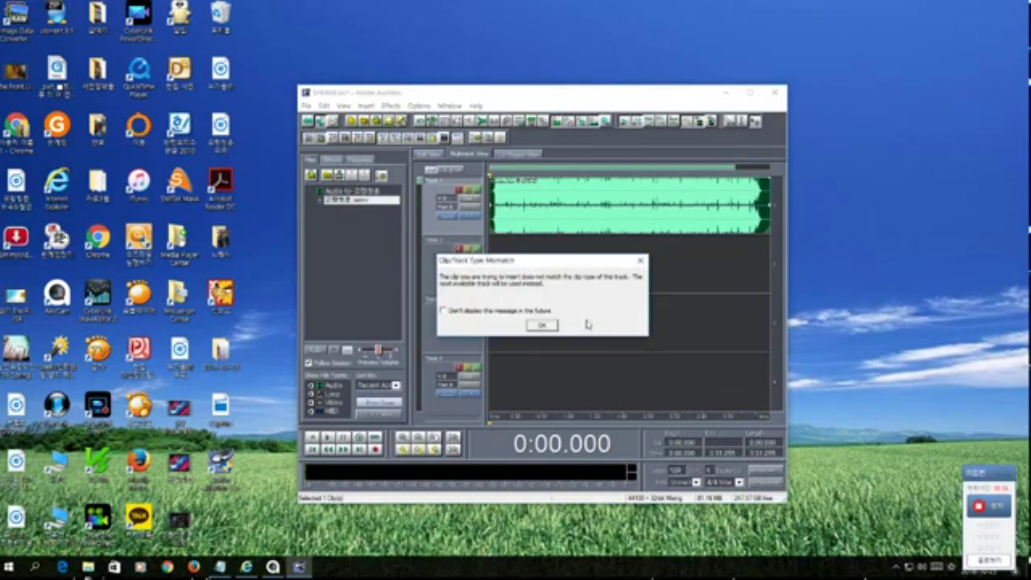
left_click(443, 311)
left_click(541, 324)
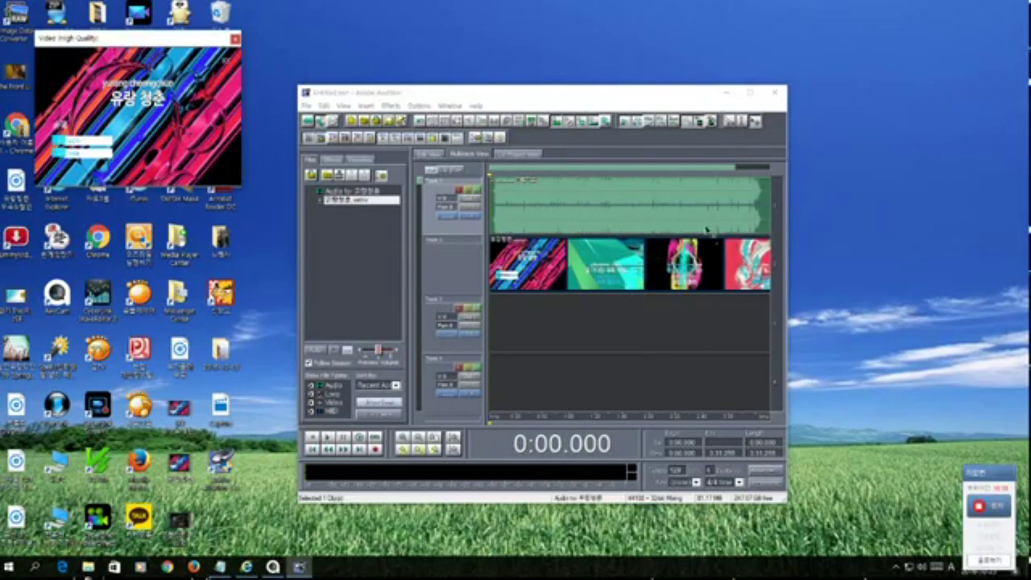
- Move the floating Video window over the main window and dock it below the toolbars
left_click_drag(172, 45, 211, 75)
left_click_drag(516, 121, 435, 219)
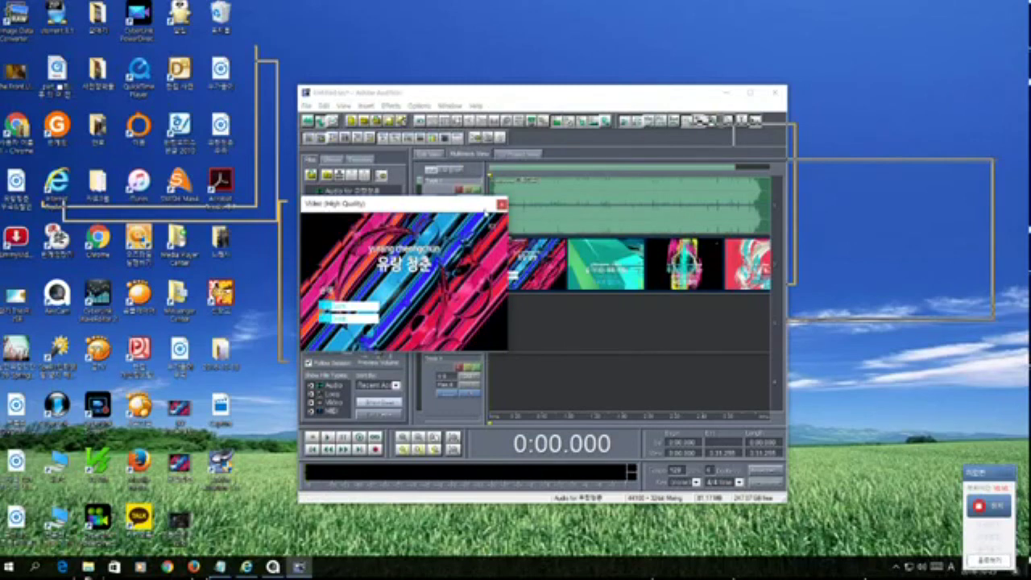
left_click_drag(485, 212, 642, 149)
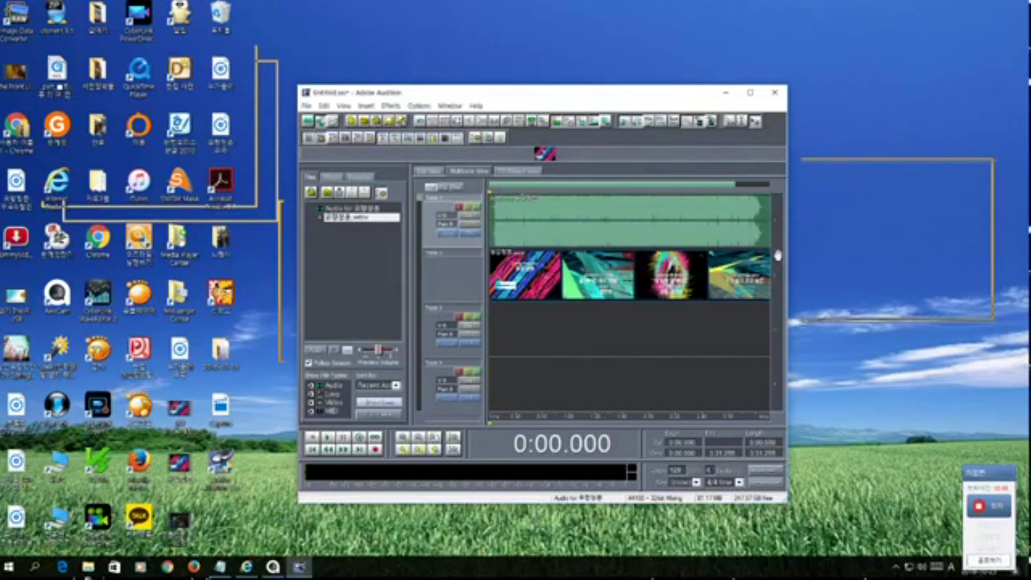
- Play the first seconds of the session with the inserted audio and video, and stop playback
left_click(873, 388)
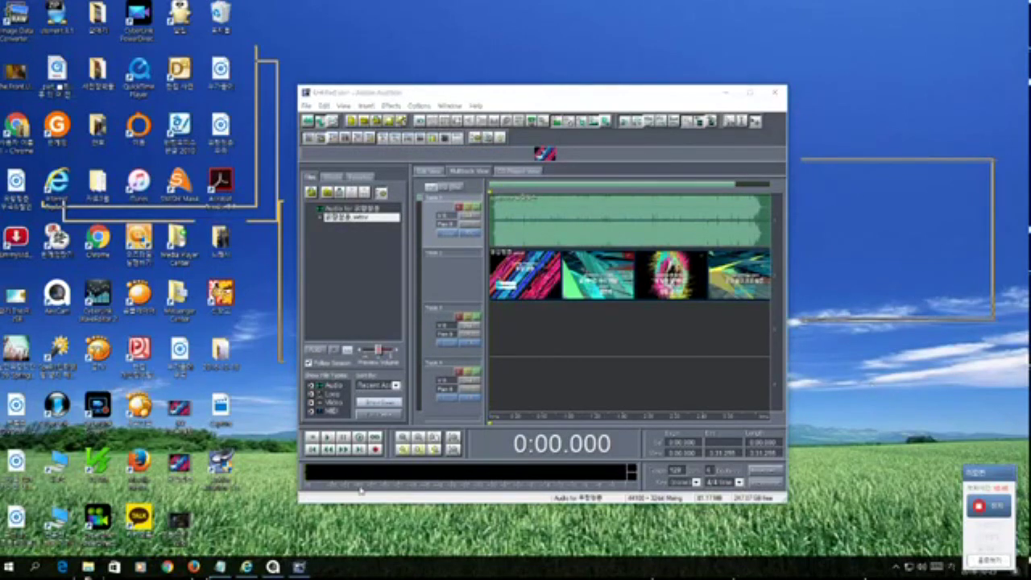
left_click(328, 438)
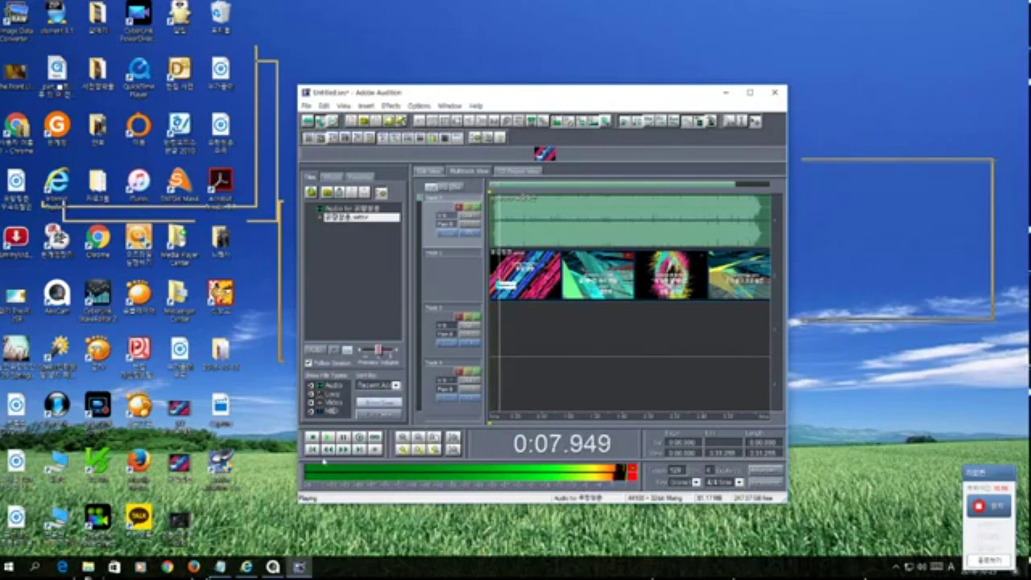
left_click(311, 437)
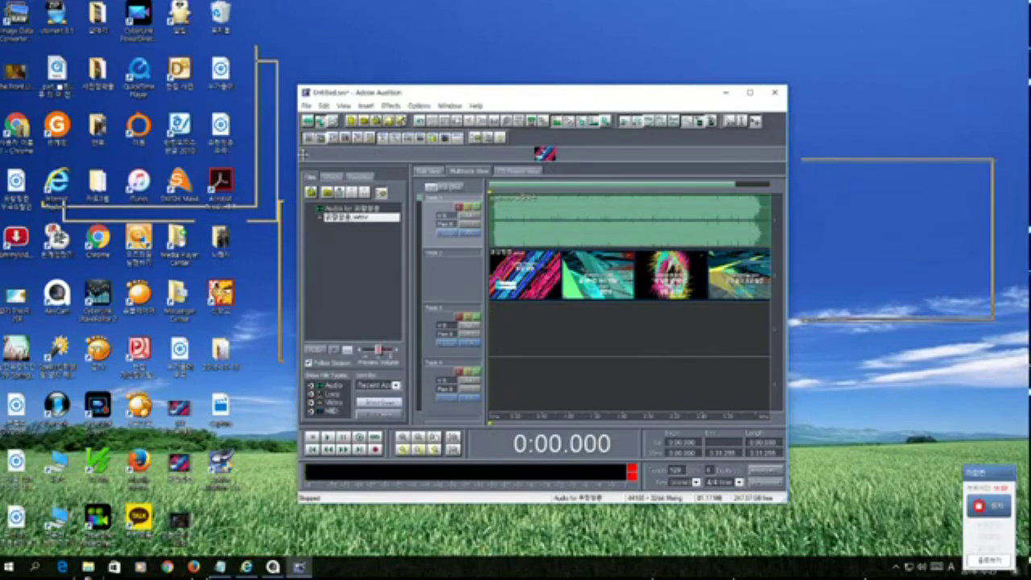
- Undock the Video window, place it on the desktop beside the main window, close it and show it again
left_click_drag(302, 155, 92, 136)
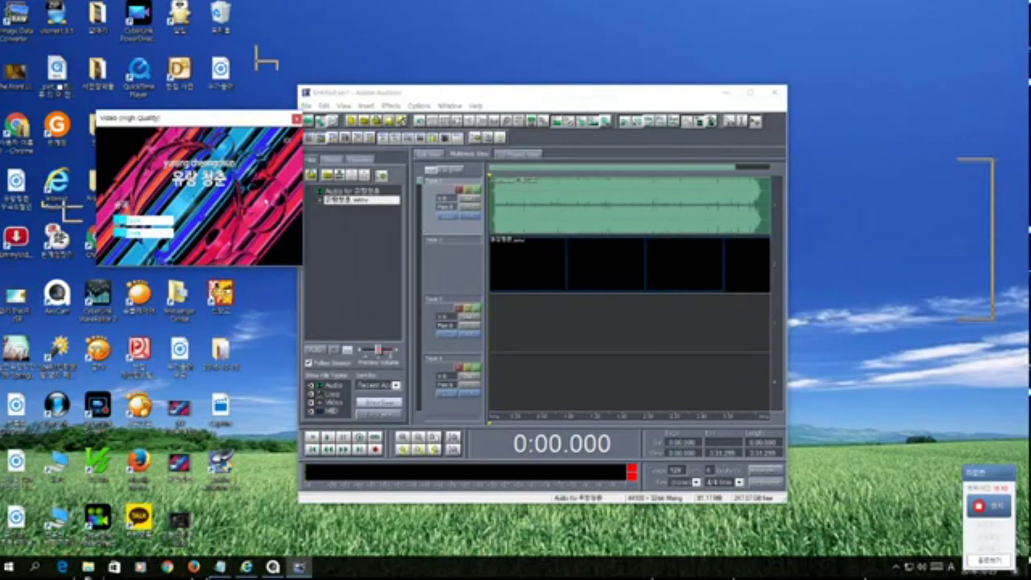
left_click_drag(236, 119, 238, 109)
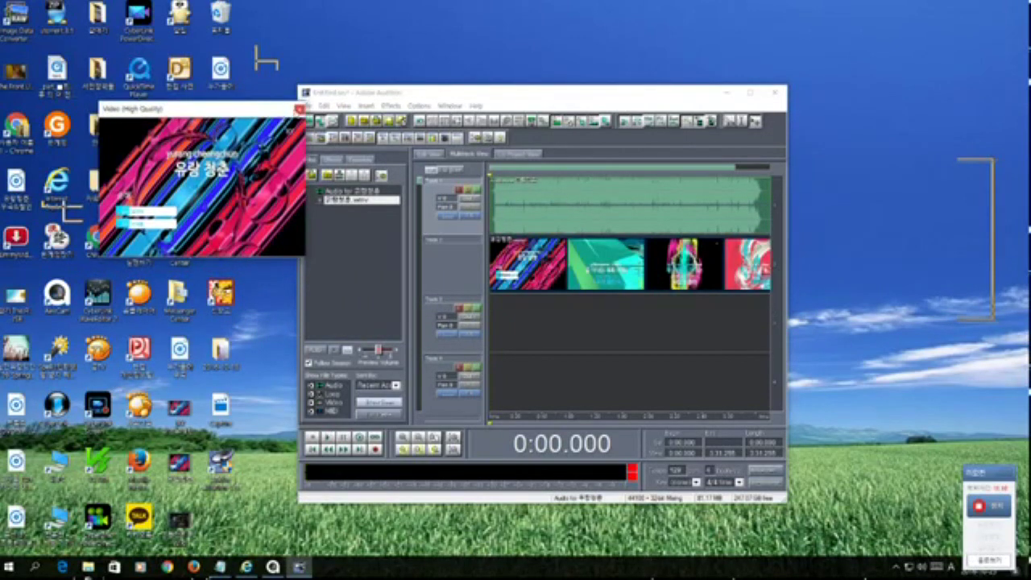
left_click(299, 109)
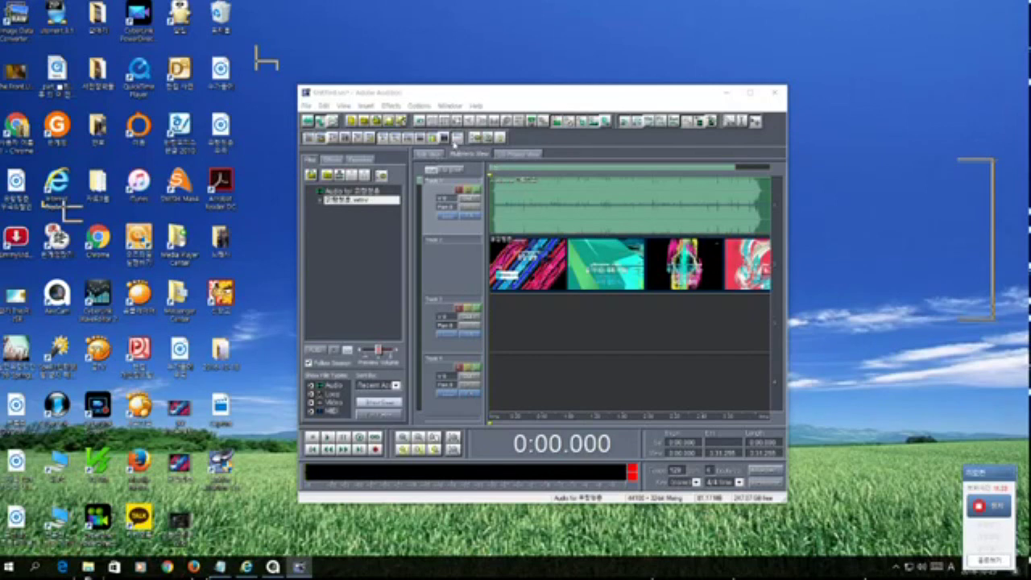
left_click(443, 138)
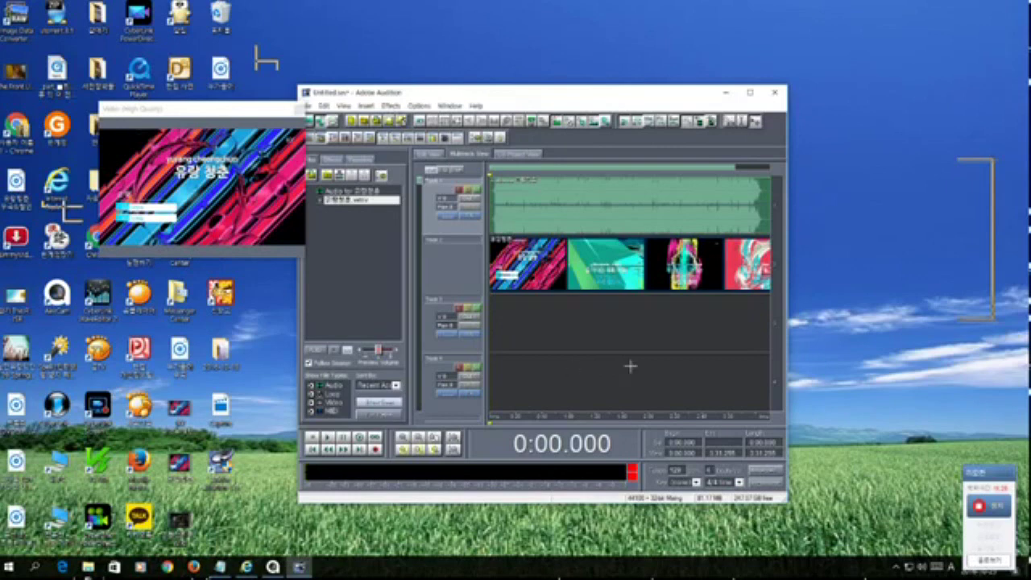
- Arm Track 3 for recording, record the vocal over the backing audio and video, and stop near the song's end
left_click(459, 318)
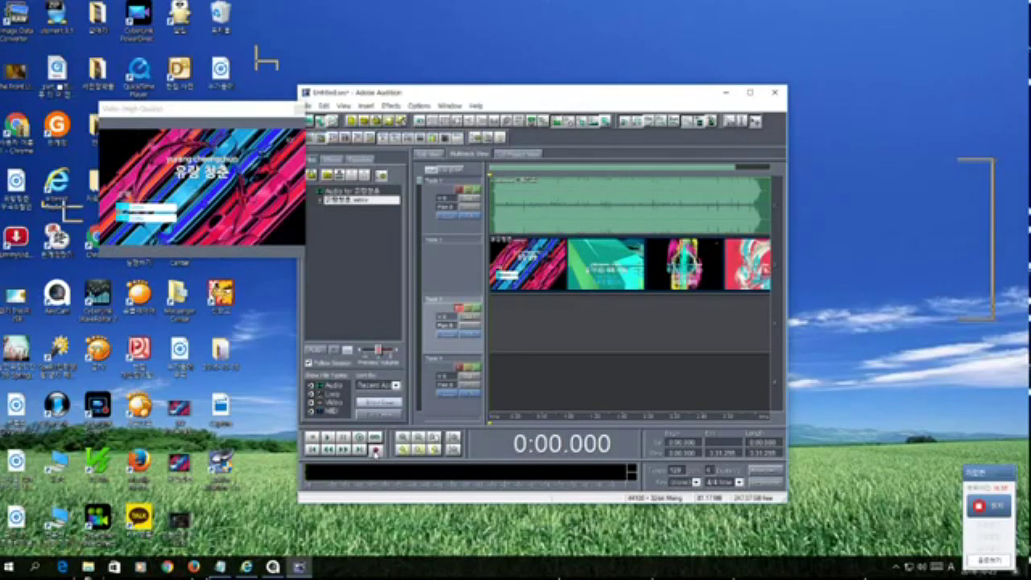
left_click(375, 450)
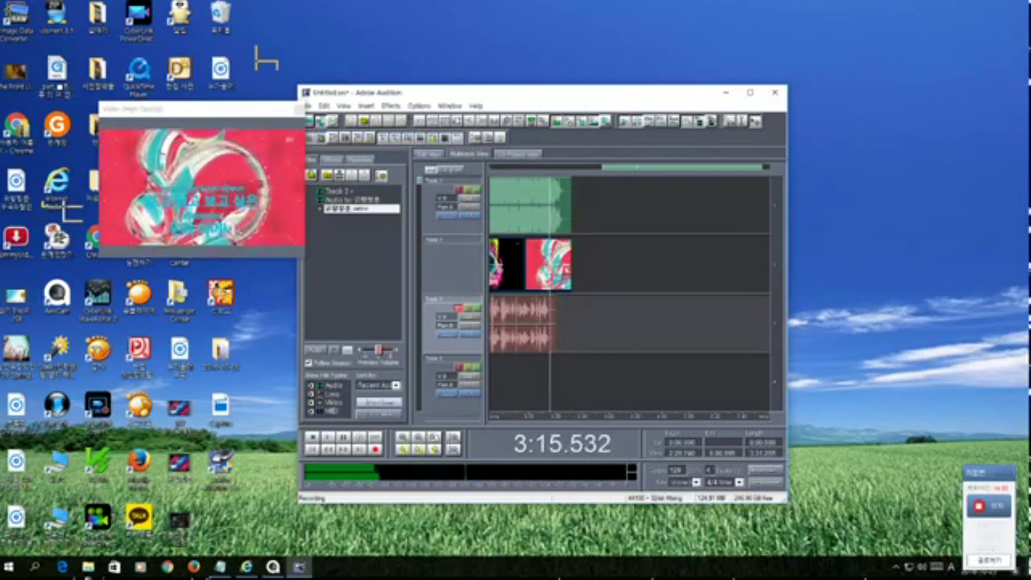
left_click(375, 451)
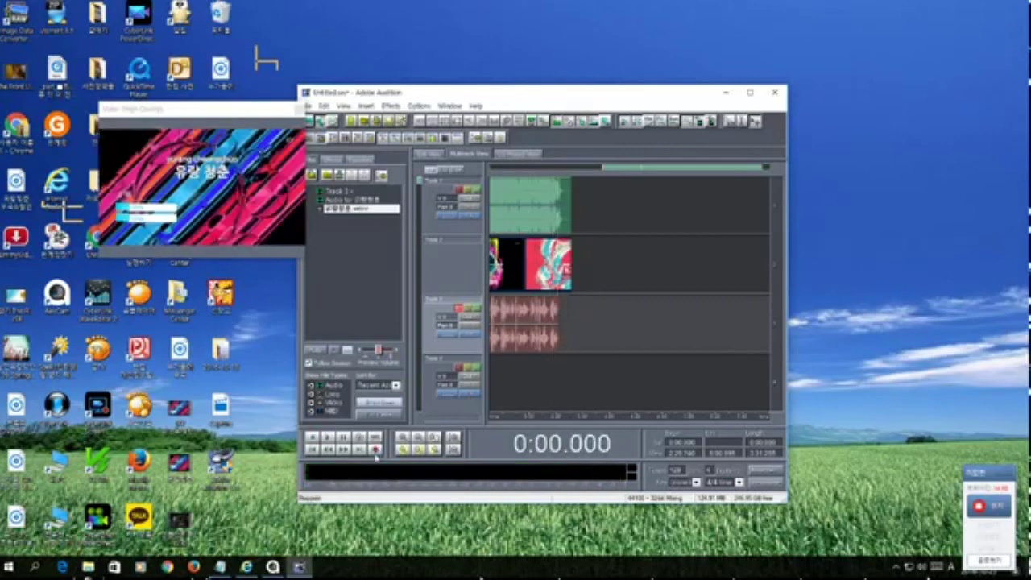
- Play the session from the start to check the Track 3 recording against the backing audio, and stop playback
left_click_drag(684, 169, 532, 170)
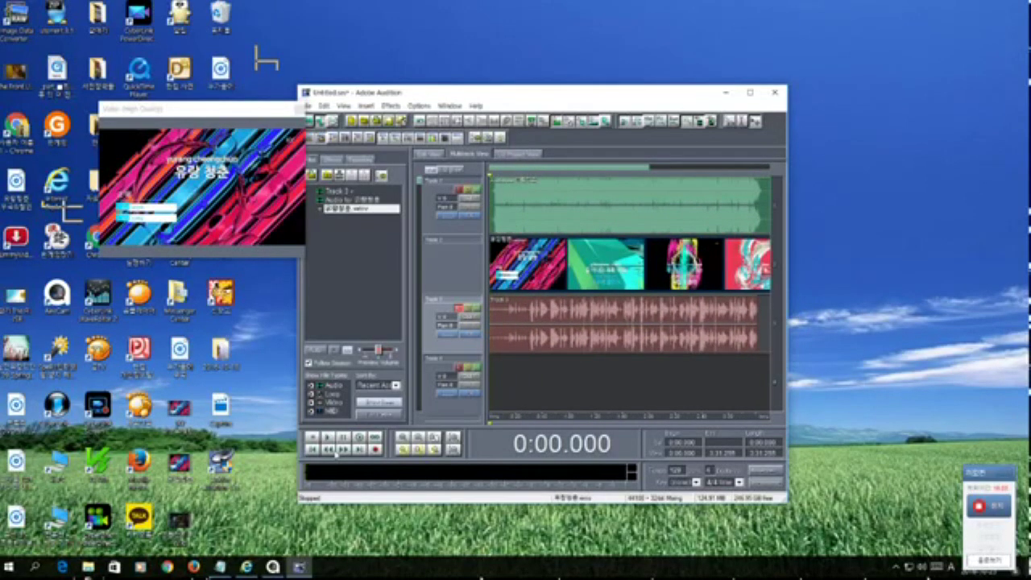
left_click(328, 438)
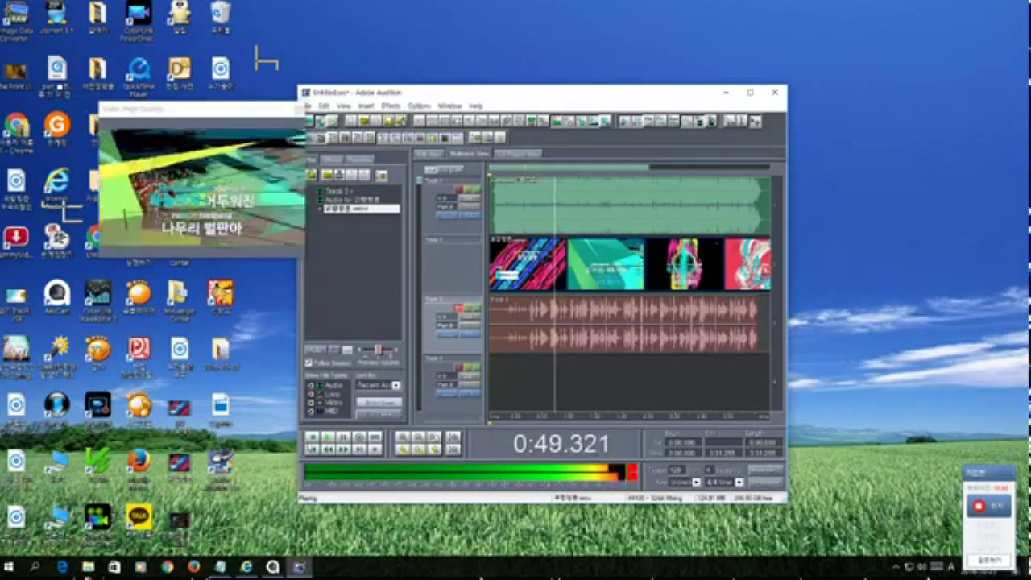
left_click(312, 438)
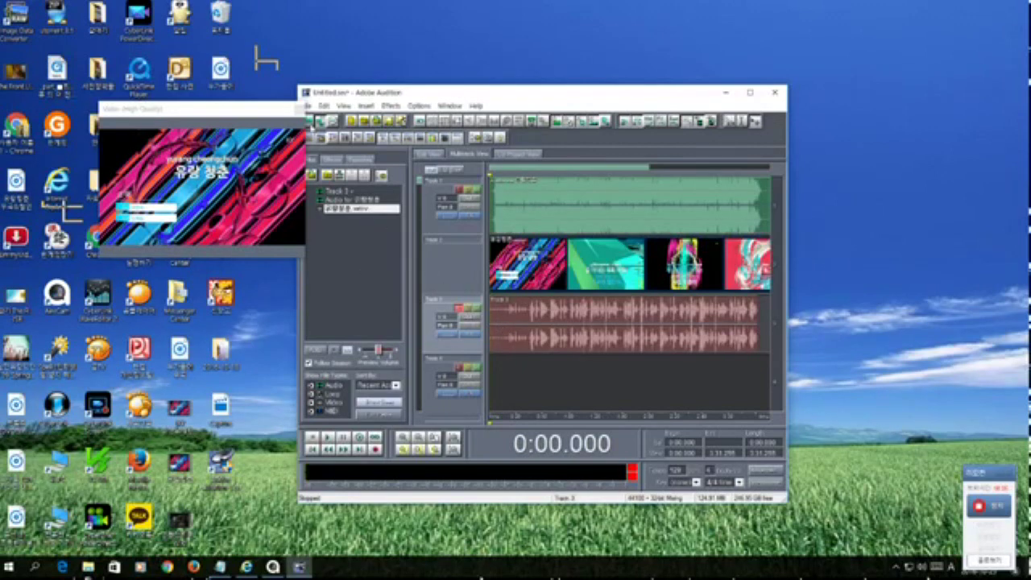
- Move the Video window clear of the main window and open the Track 3 recording in Edit View
left_click_drag(276, 114, 260, 113)
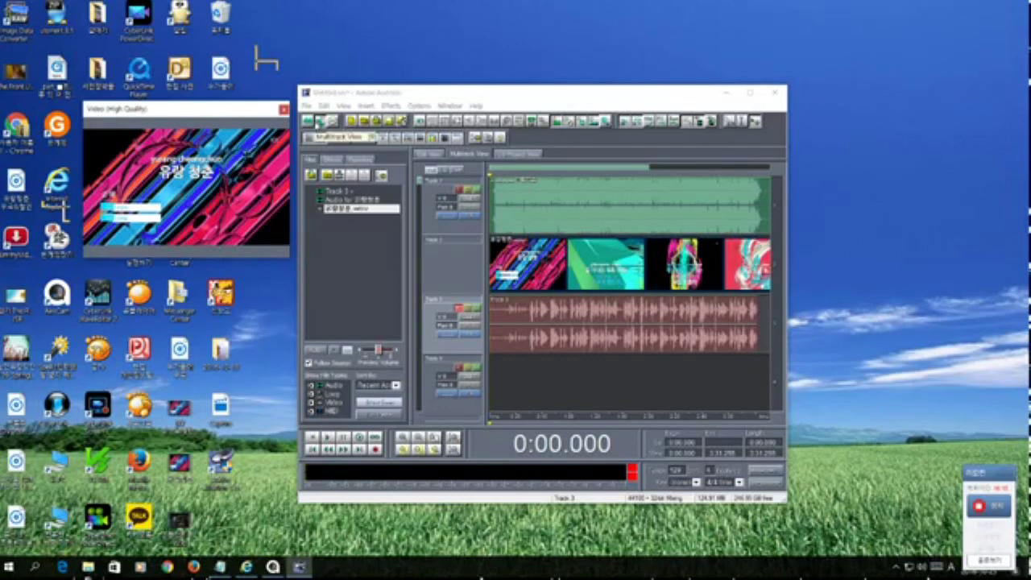
left_click(319, 121)
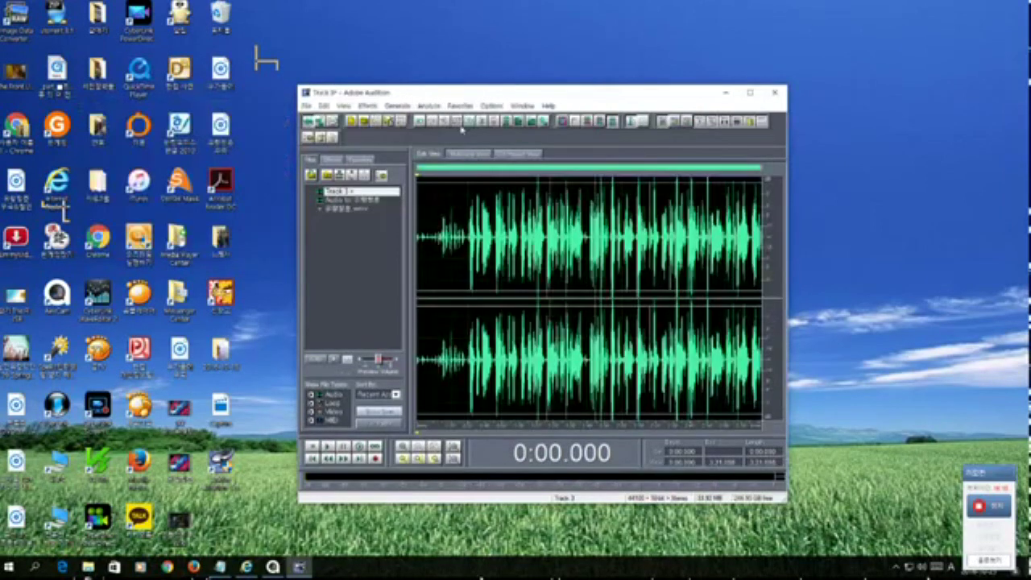
- Switch to the Multitrack View and reopen the Track 3 recording in Edit View
left_click(319, 121)
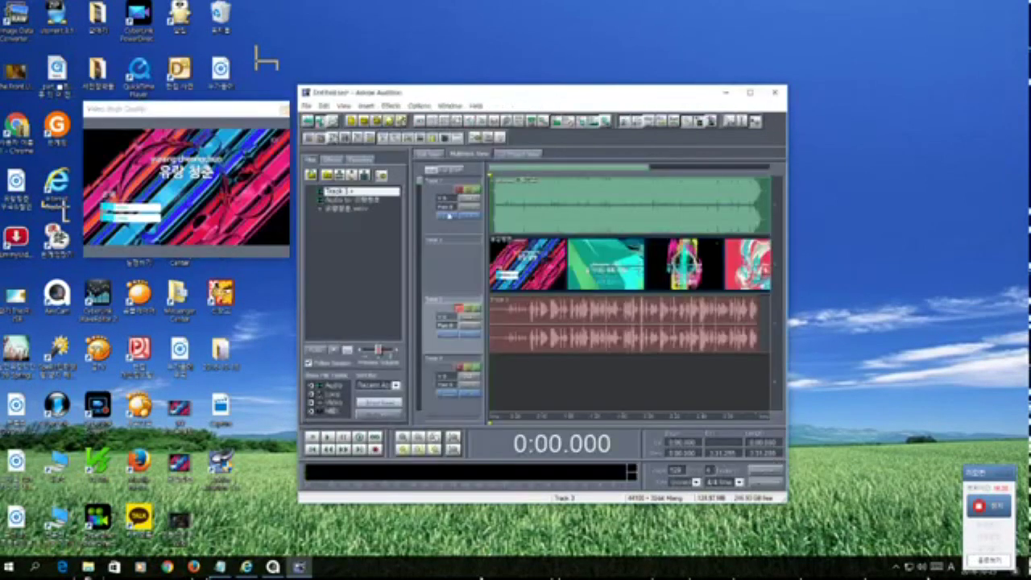
left_click(522, 322)
double_click(522, 321)
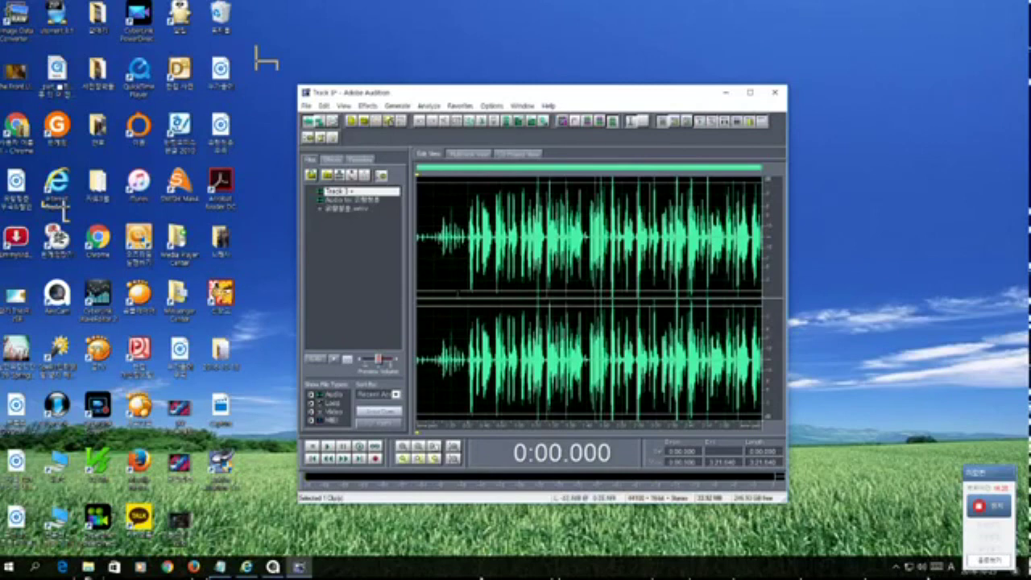
- Select the first 28 seconds or so of the Track 3 recording and capture them as the Noise Reduction profile
left_click_drag(466, 295, 415, 305)
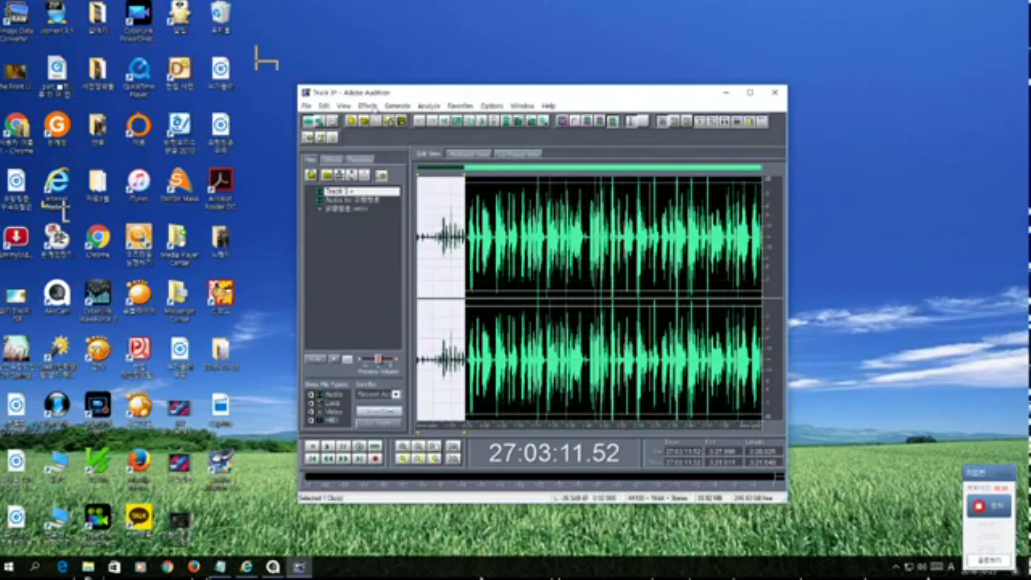
left_click(372, 108)
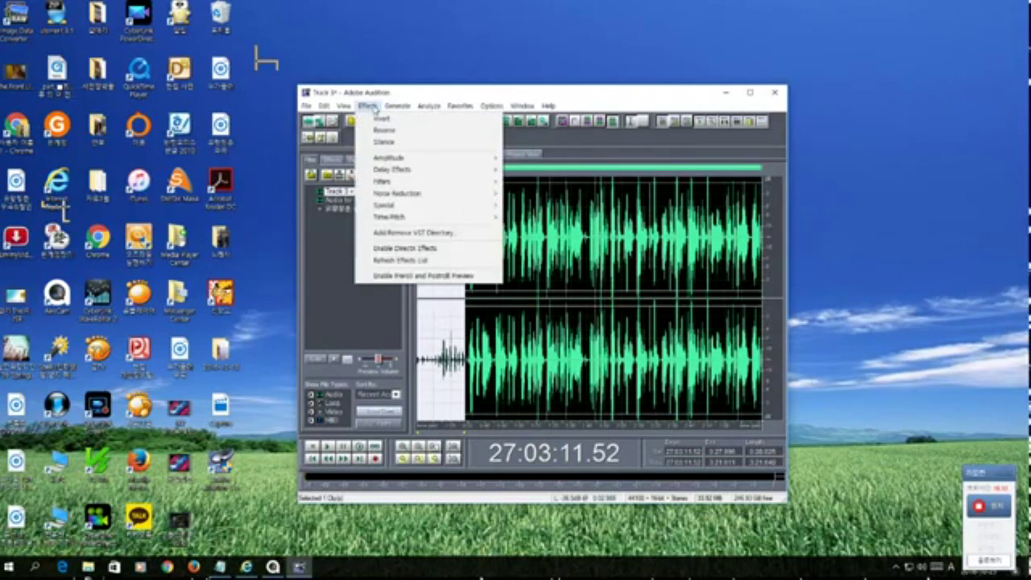
mouse_move(397, 105)
mouse_move(409, 199)
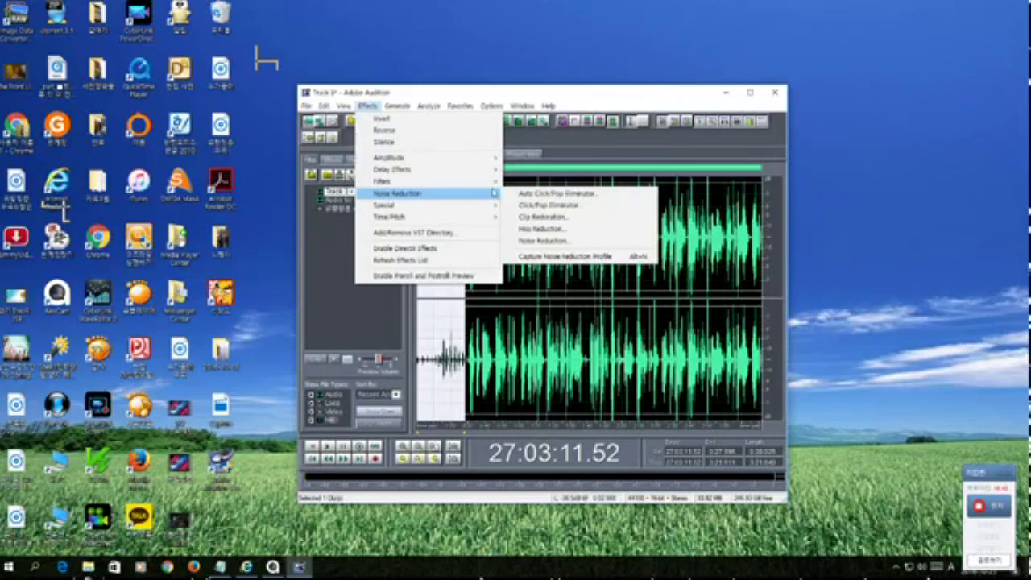
left_click(554, 240)
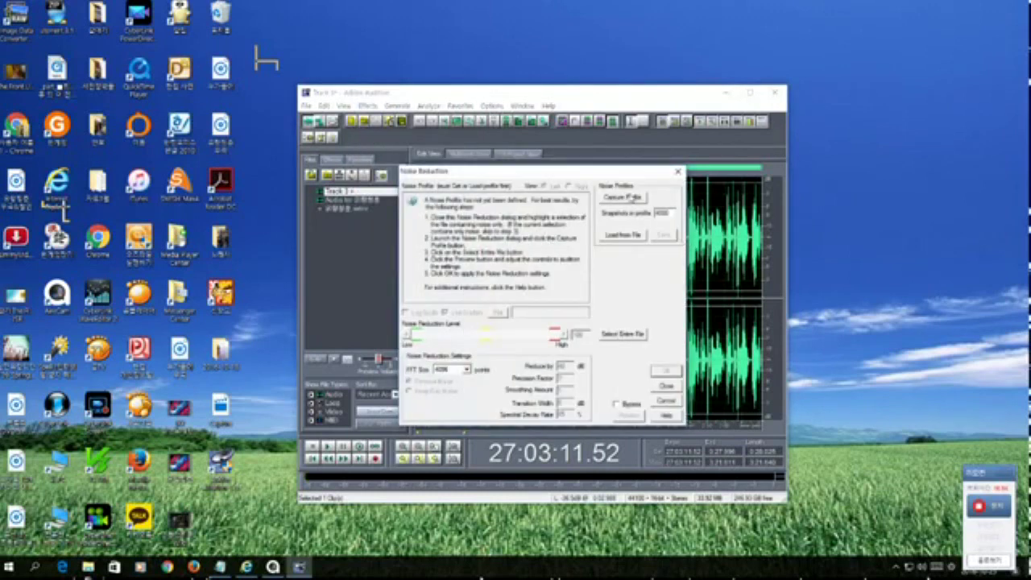
left_click(632, 198)
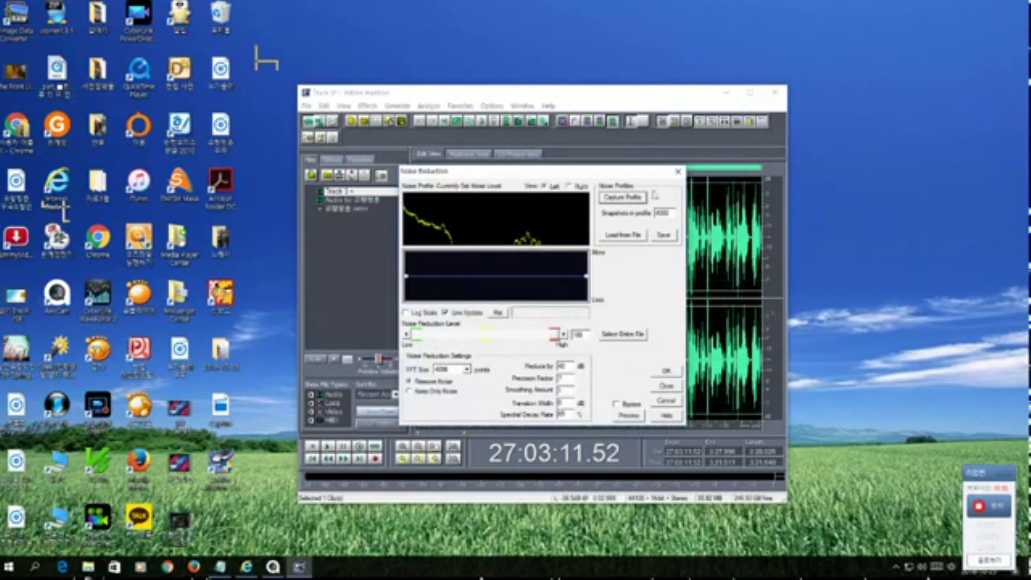
- Save the noise profile to the desktop as 효과 and apply Noise Reduction to the selected intro
left_click_drag(625, 176, 631, 154)
left_click(670, 213)
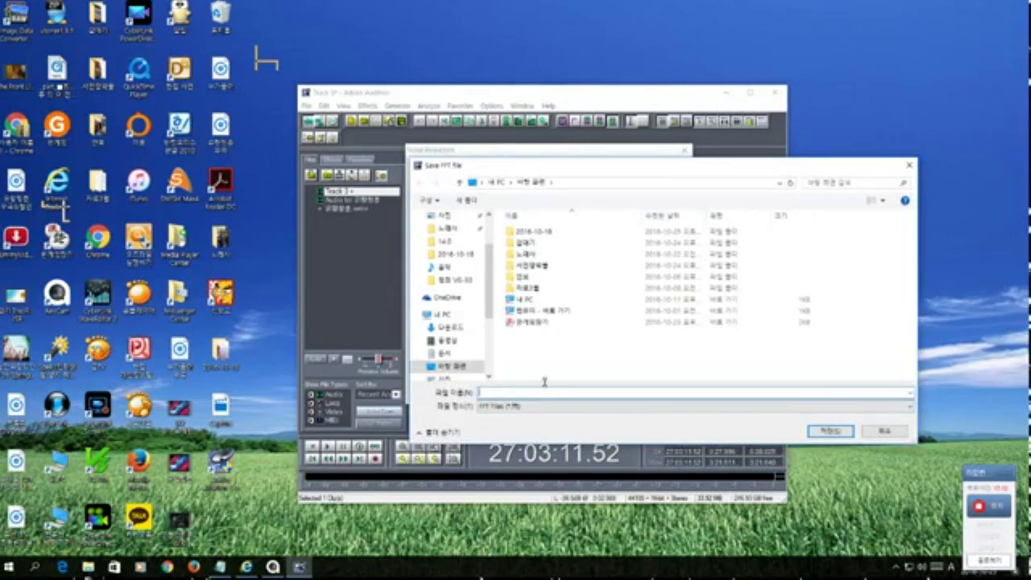
key("Hangul")
type("ㄴㅗㄱ")
left_click(827, 431)
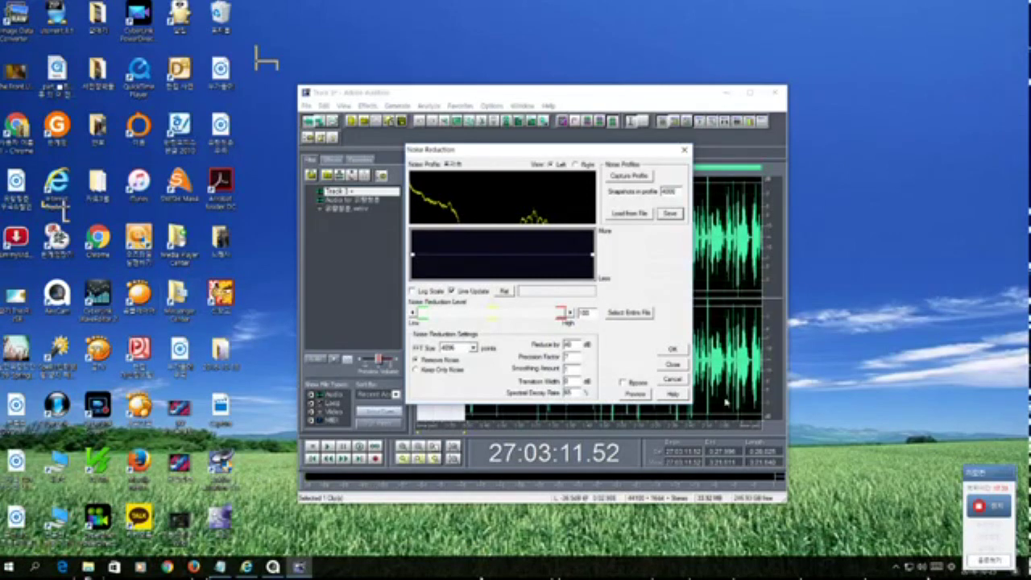
left_click(672, 349)
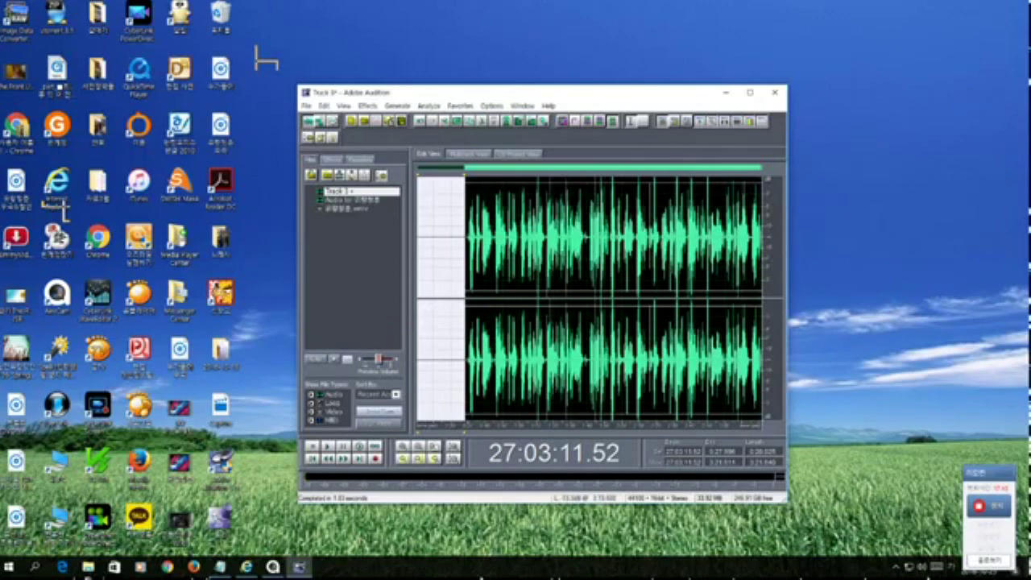
- Select the entire Track 3 waveform, overwrite the saved 효과 noise profile and apply Noise Reduction to the whole recording
left_click(426, 297)
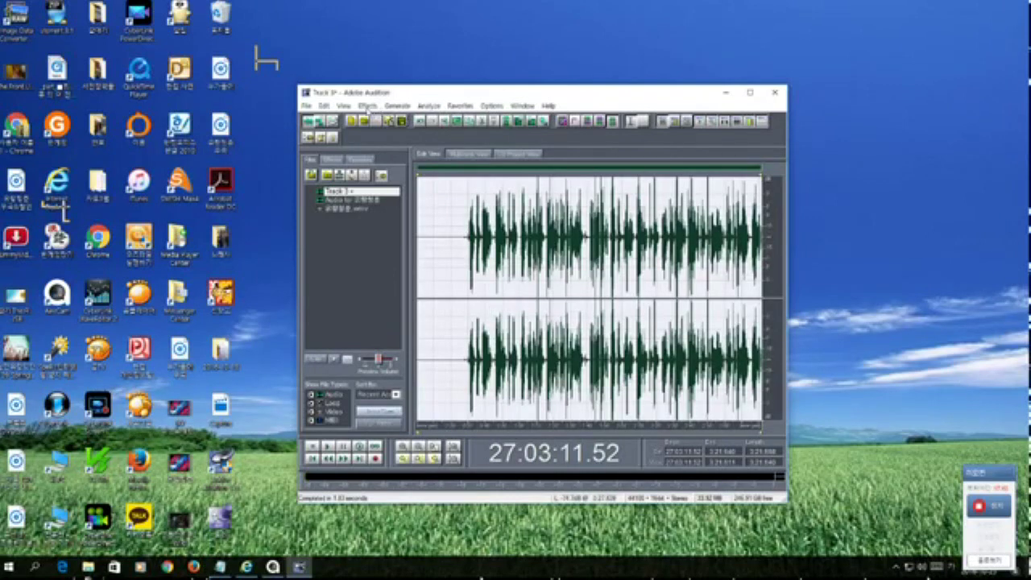
left_click(367, 106)
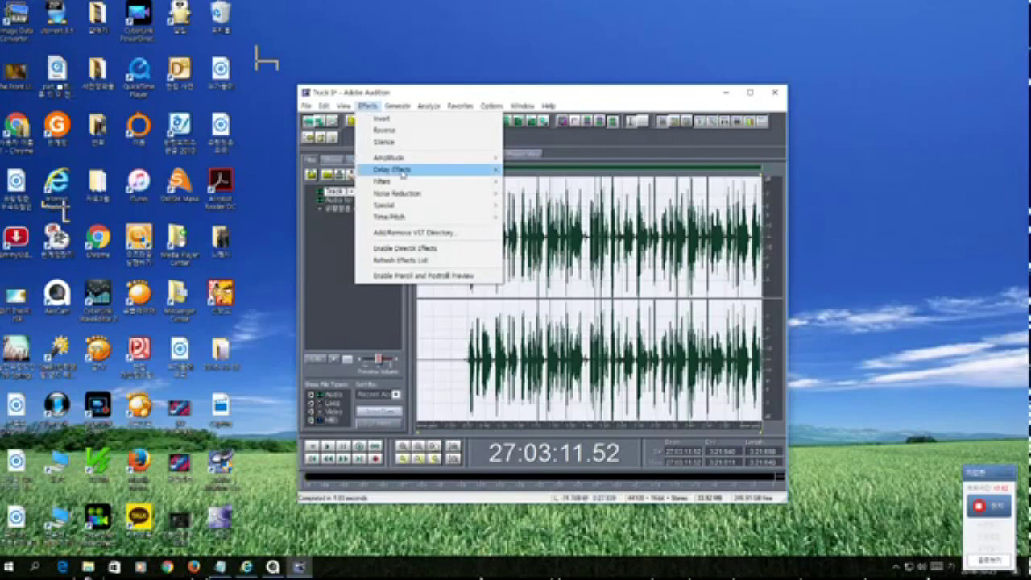
mouse_move(403, 175)
mouse_move(403, 195)
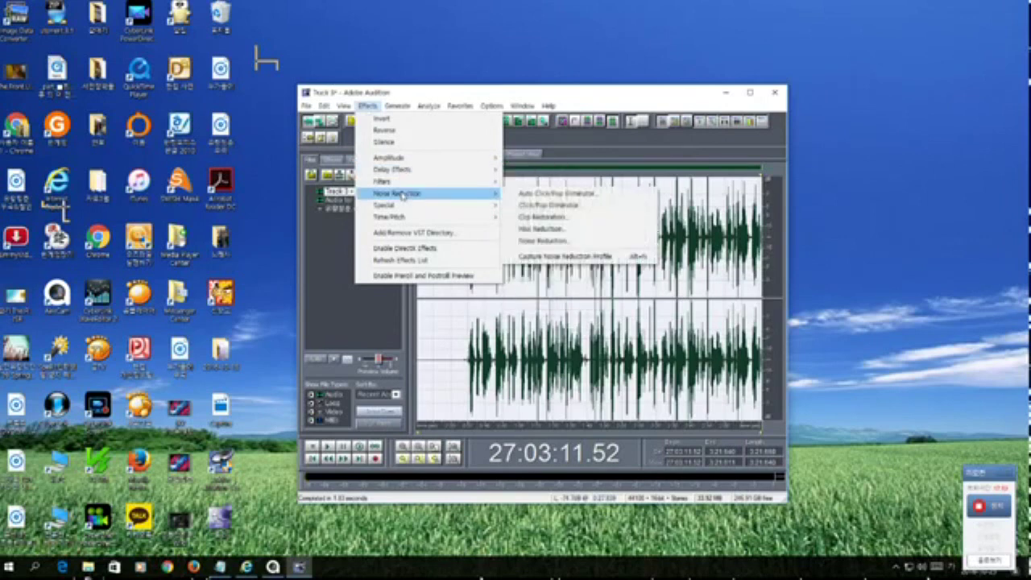
left_click(580, 241)
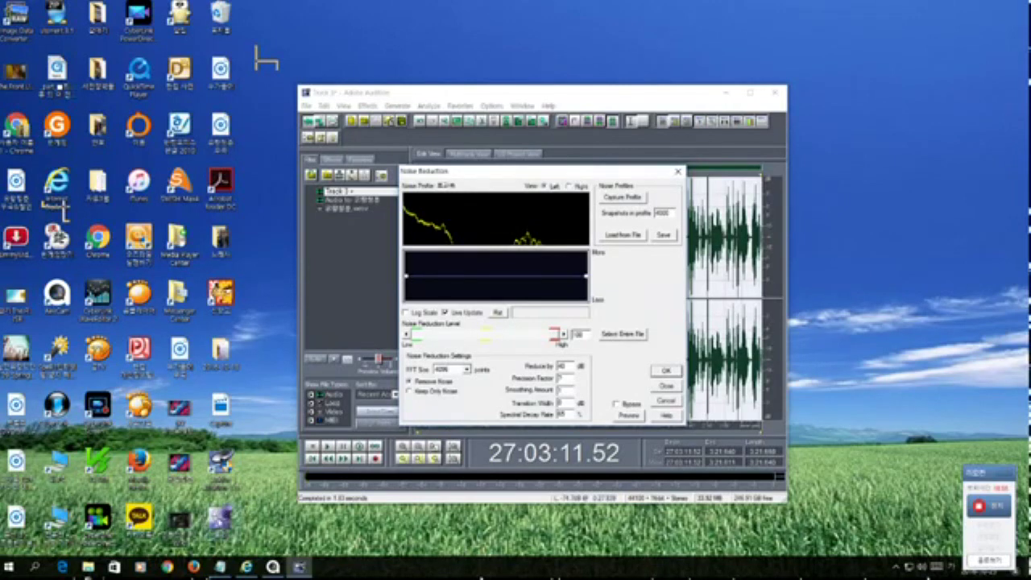
left_click(665, 235)
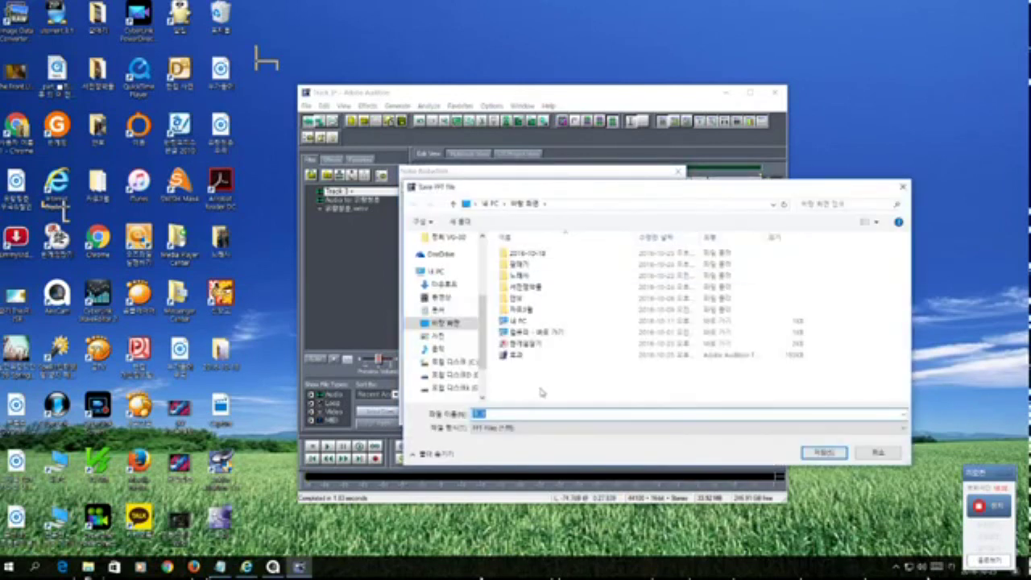
left_click(515, 358)
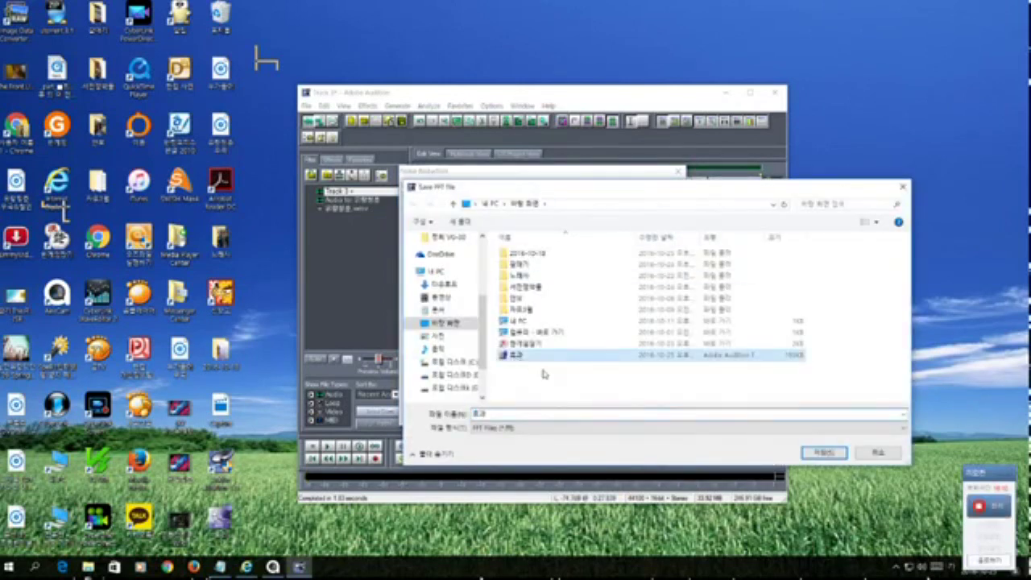
left_click(841, 453)
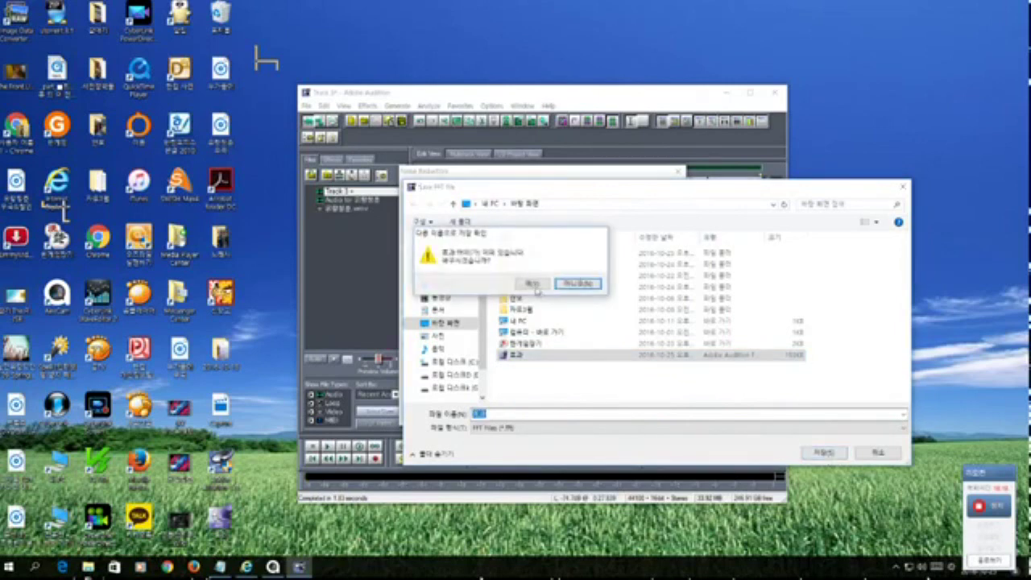
left_click(535, 285)
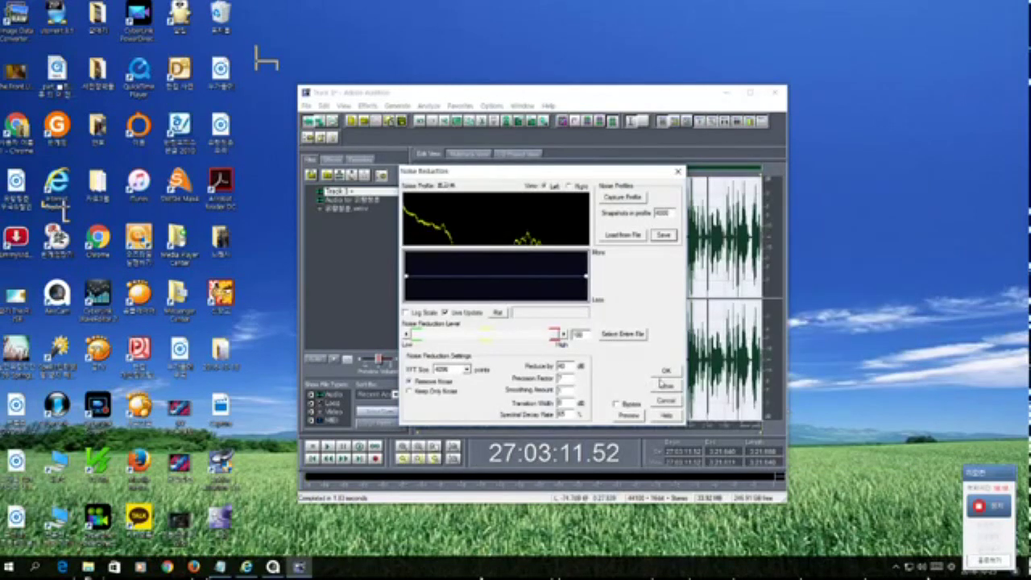
left_click(665, 372)
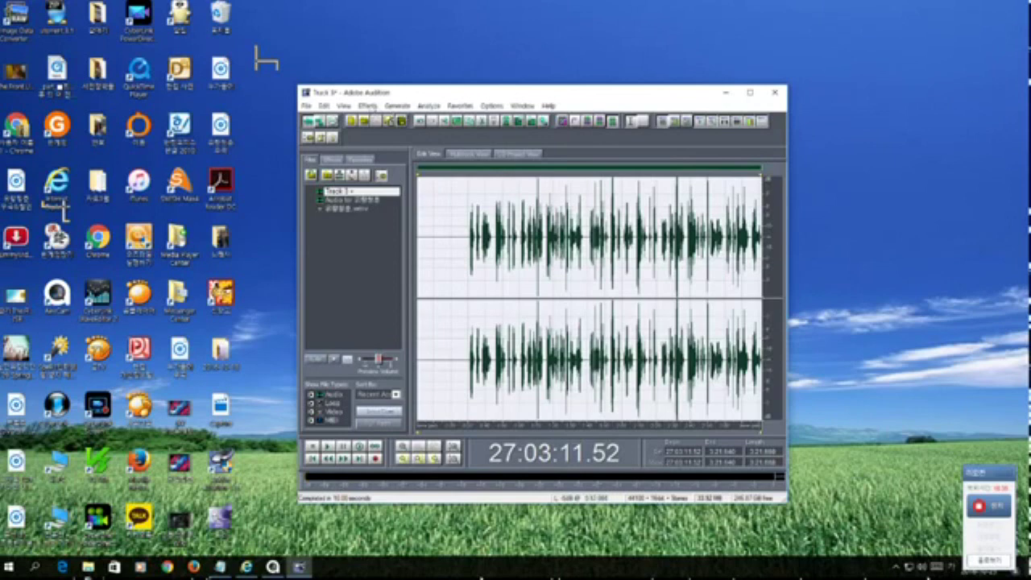
- Apply Full Reverb to the whole Track 3 recording with the Medium Concert Hall (Warm) preset
left_click(368, 105)
mouse_move(427, 173)
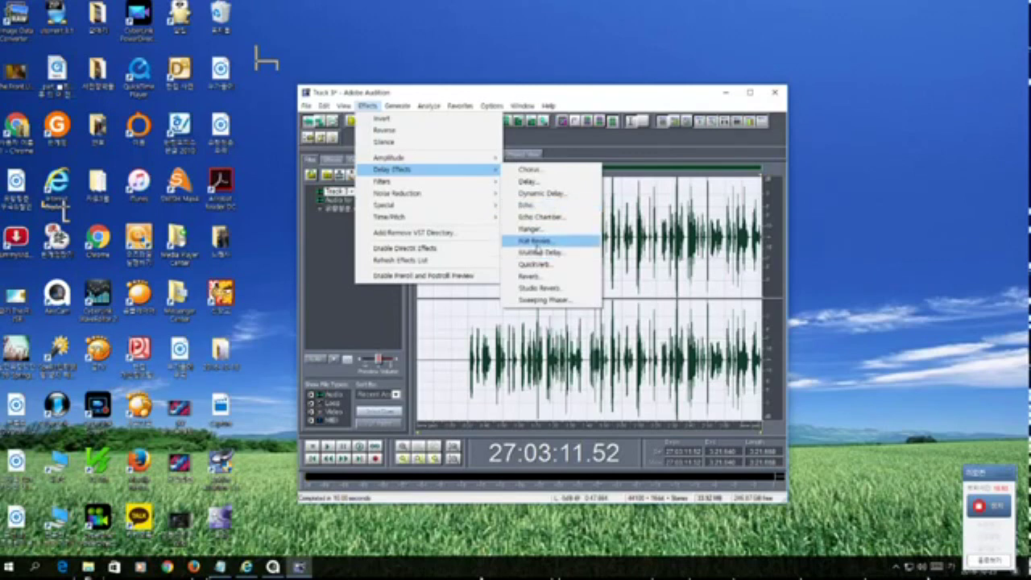
left_click(544, 242)
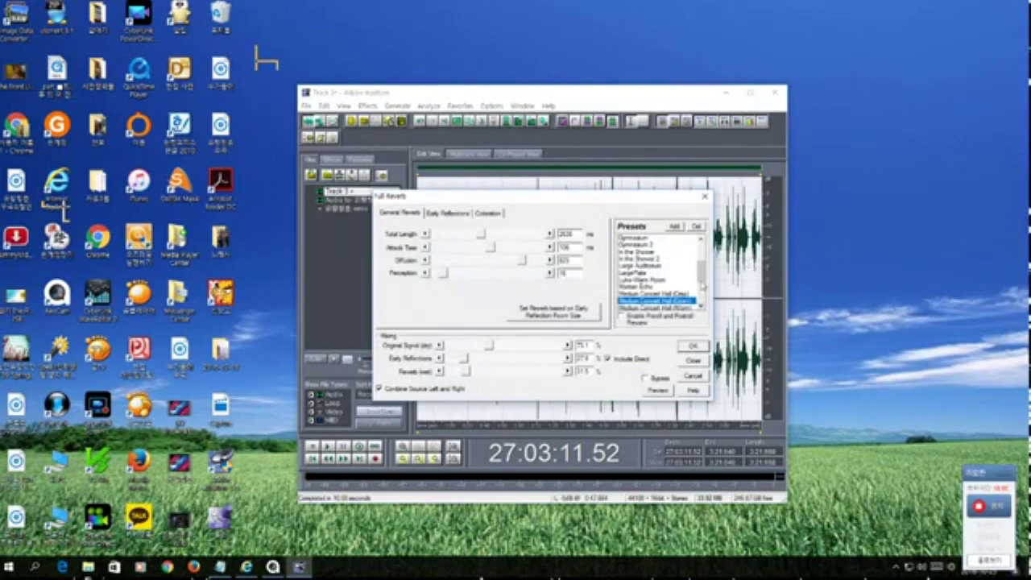
left_click_drag(705, 271, 704, 280)
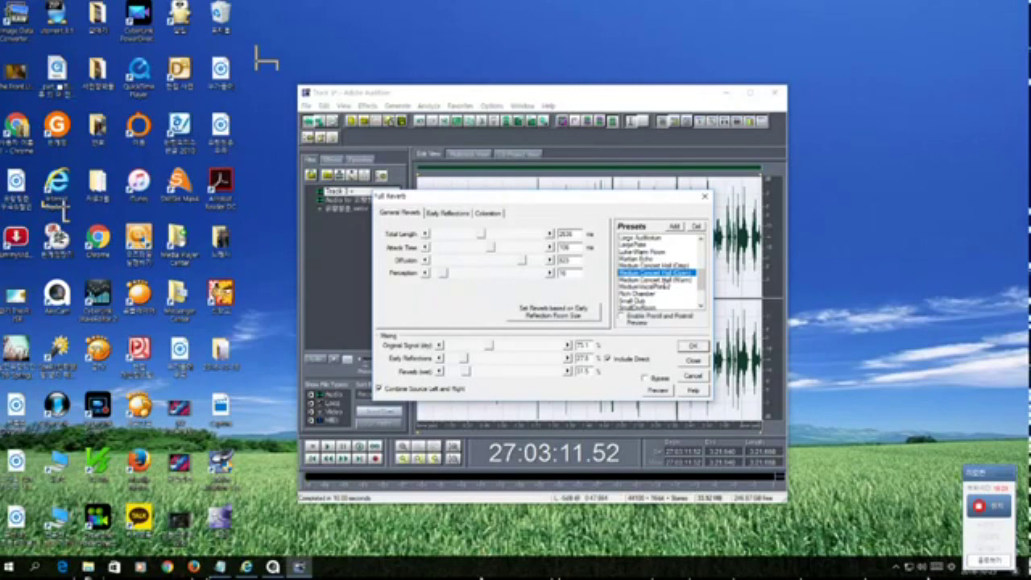
left_click(656, 279)
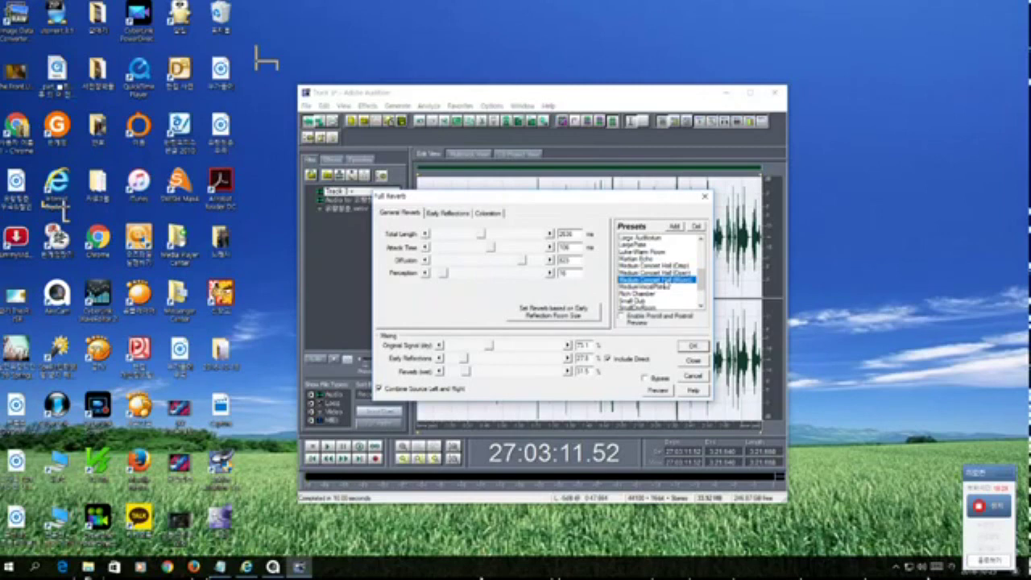
left_click(691, 346)
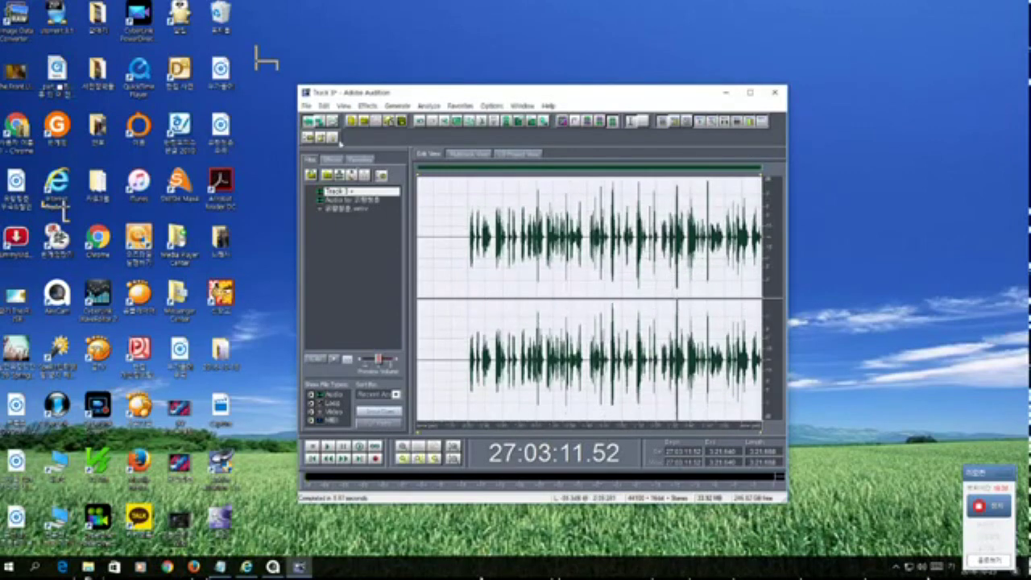
- Apply the Reverb delay effect to the whole recording with the Concert Hall Light preset
left_click(366, 107)
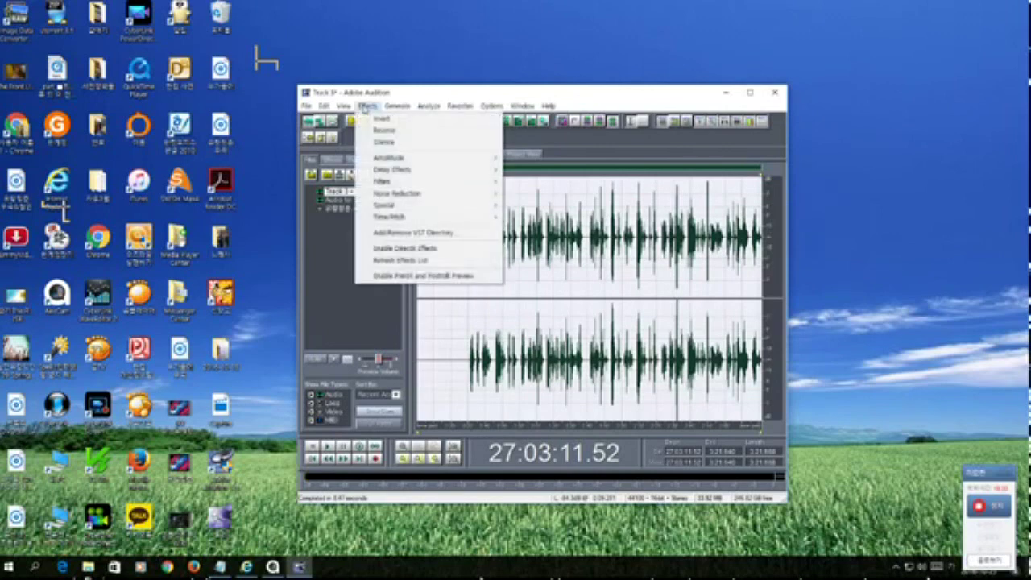
mouse_move(400, 169)
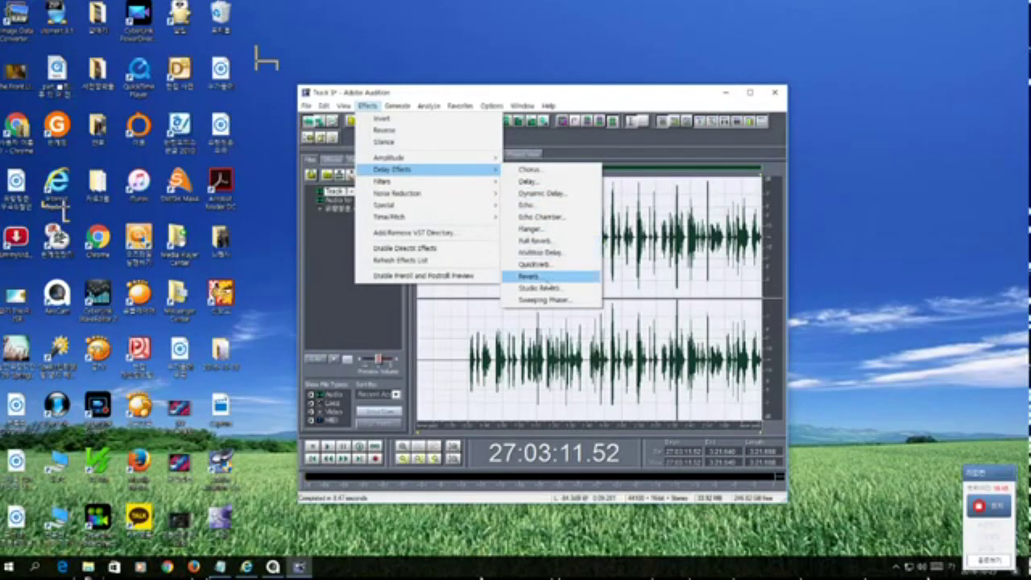
left_click(539, 277)
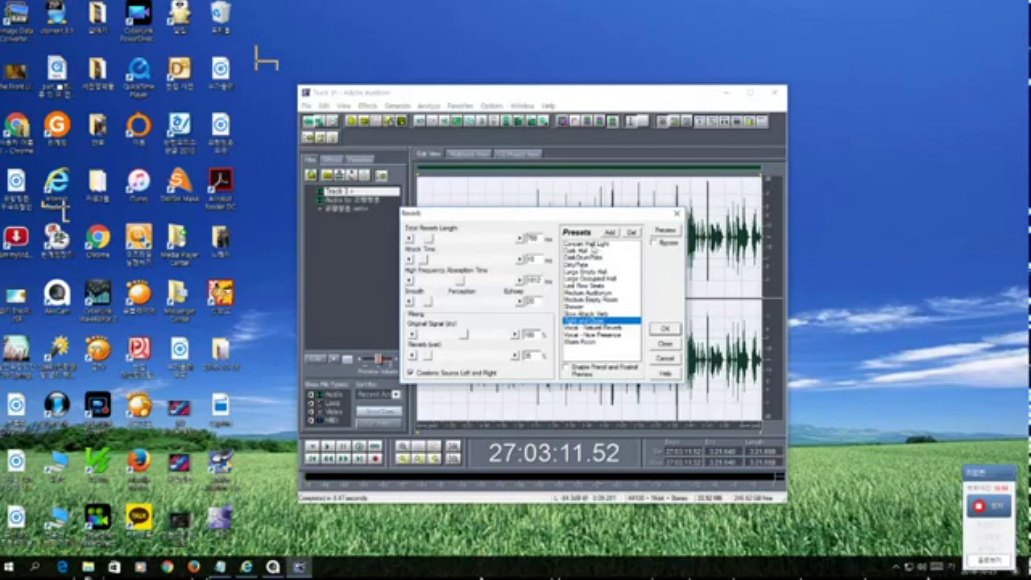
left_click(594, 250)
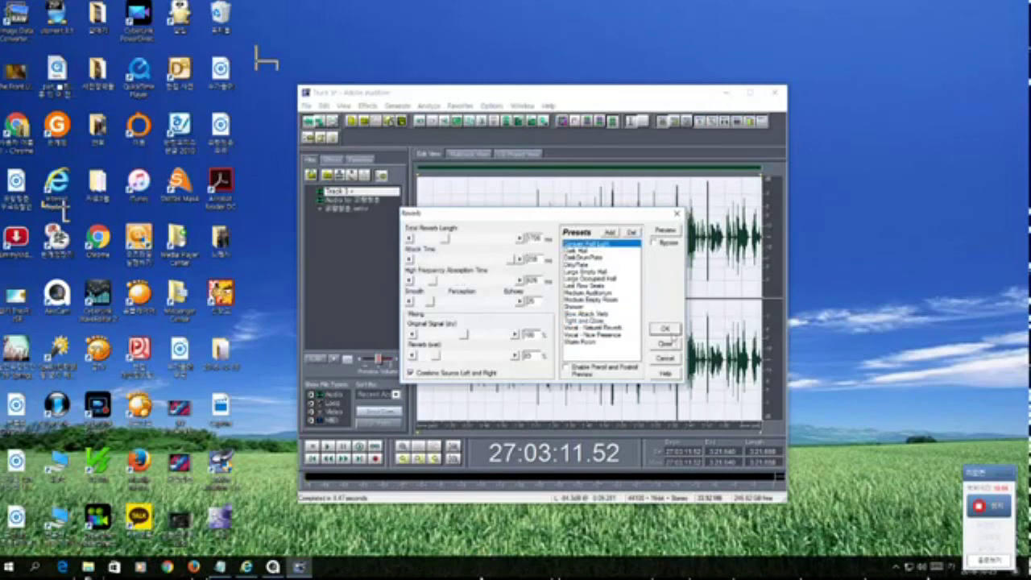
left_click(667, 328)
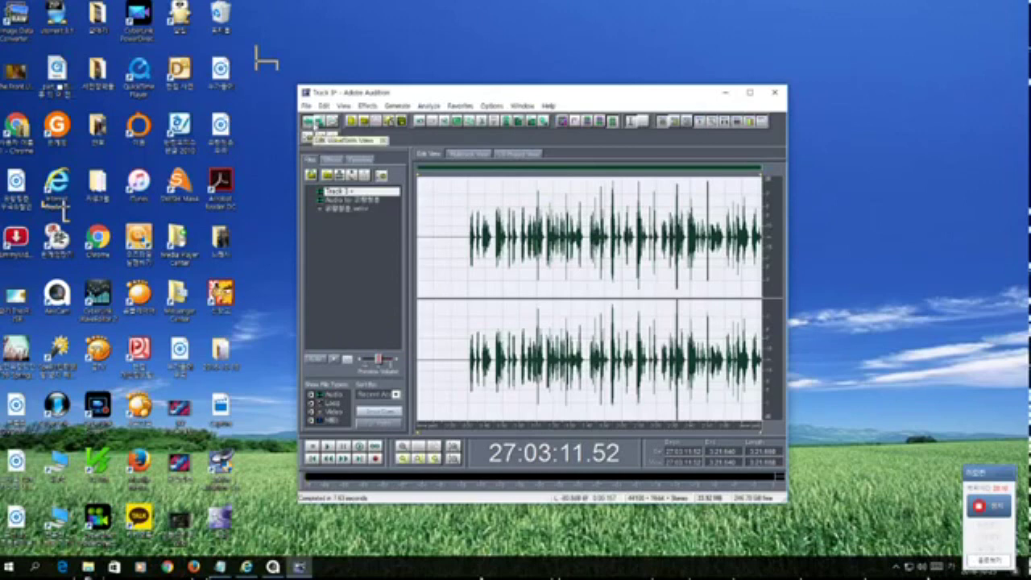
- Return to the Multitrack View, play the session from the start past the first vocal lines, and stop playback
left_click(318, 121)
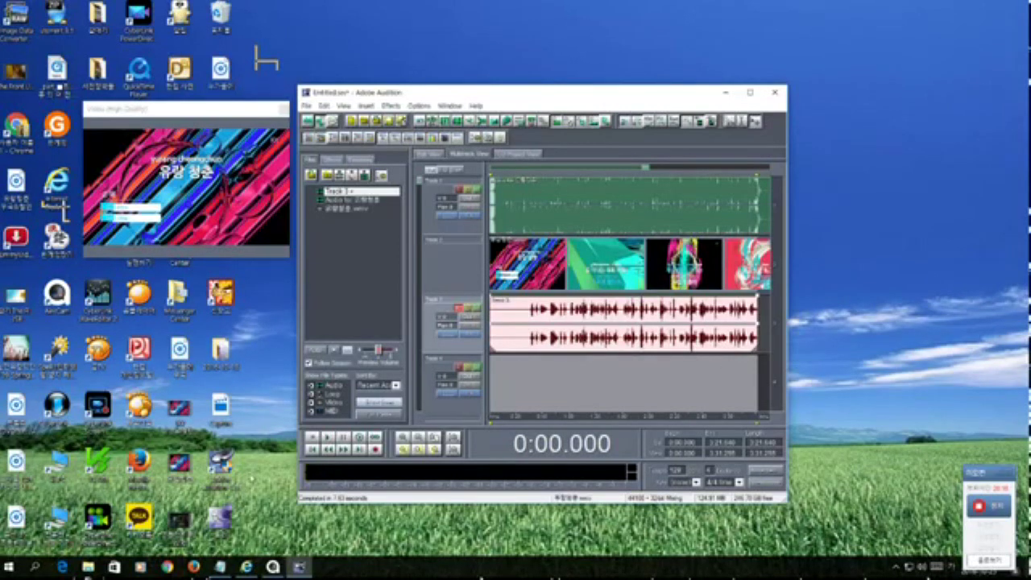
left_click(328, 443)
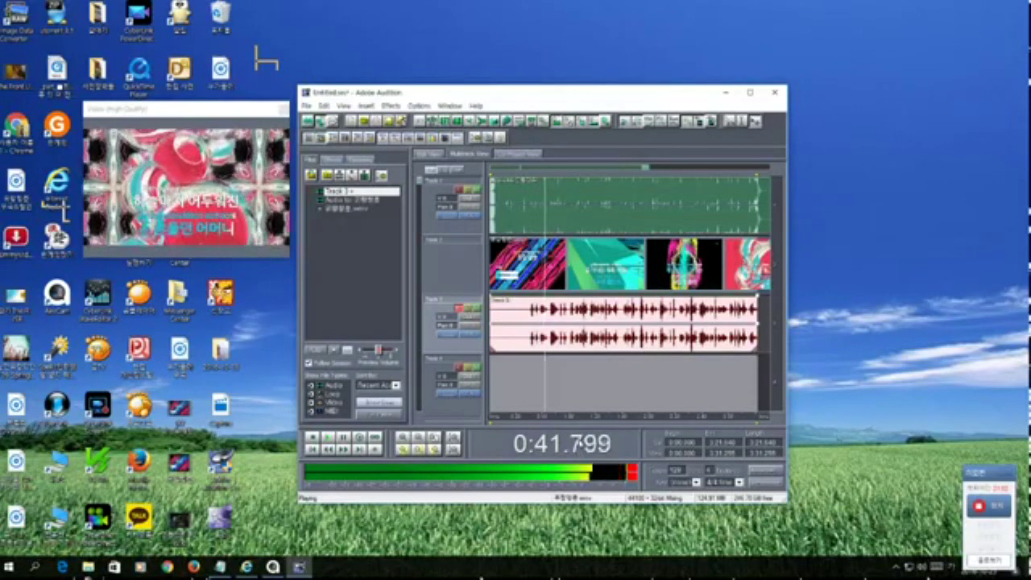
key("space")
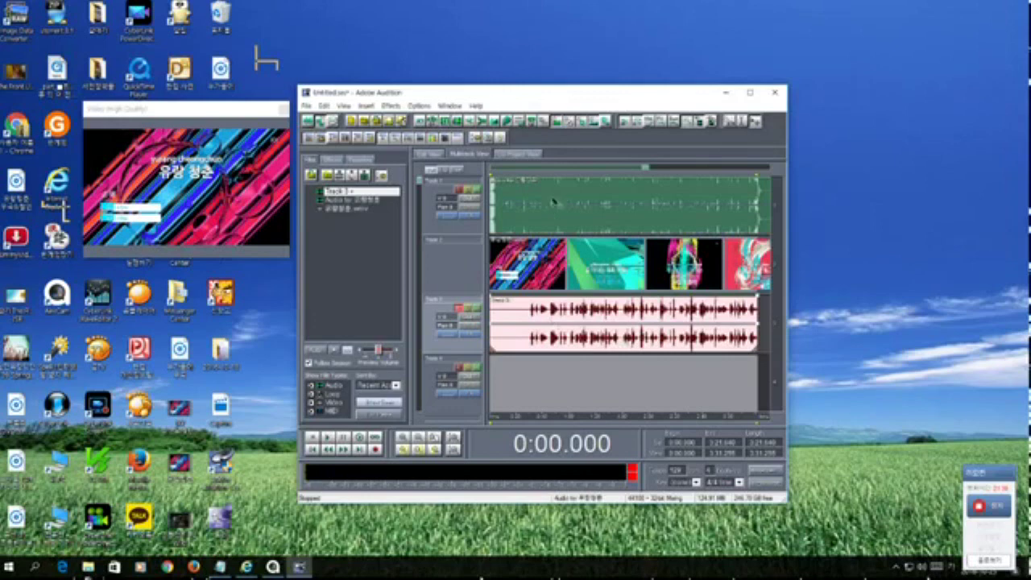
- Try a different volume level on Track 3 and set it back to 0
left_click(445, 319)
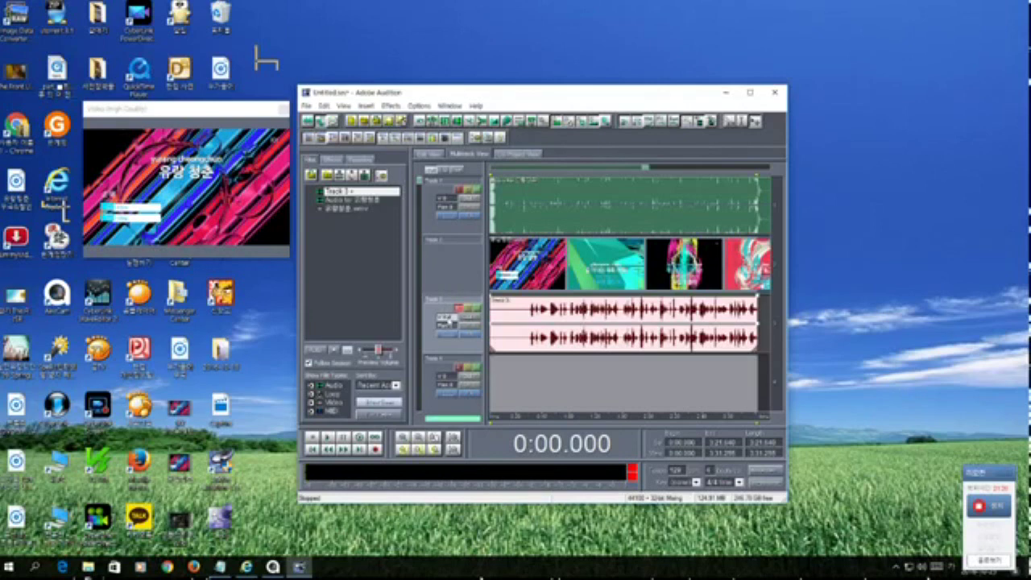
left_click_drag(449, 316, 451, 318)
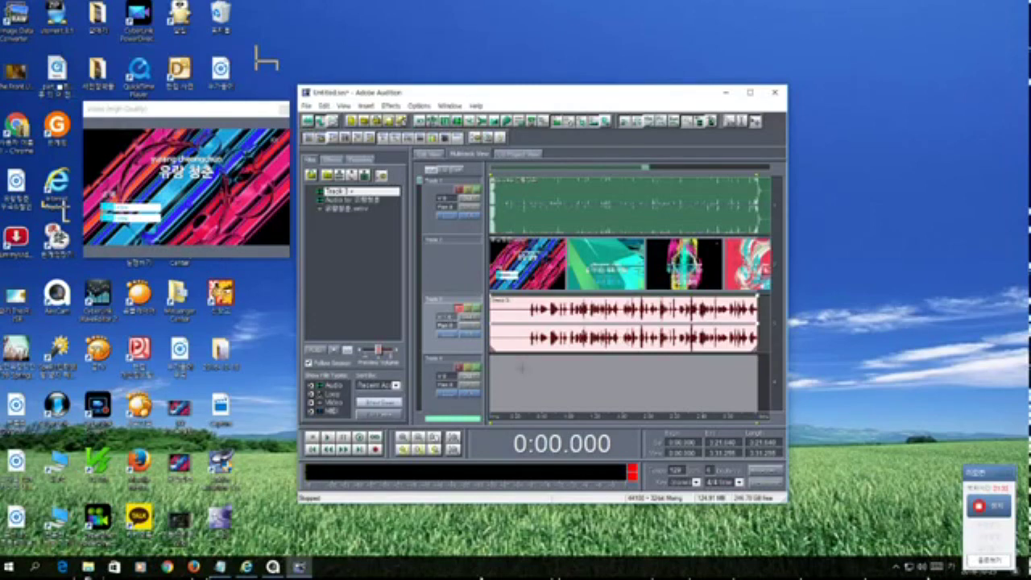
left_click(448, 321)
left_click(447, 323)
left_click(448, 322)
- Play the session from about 0:28.7, where the vocal begins, stop after about a minute, and return to the start
left_click_drag(491, 193, 528, 193)
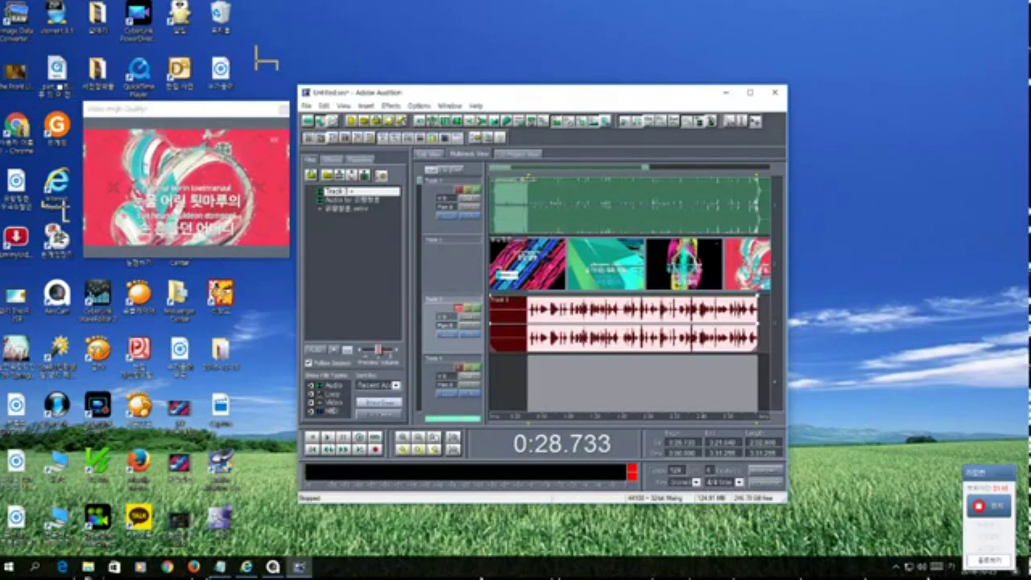
key("space")
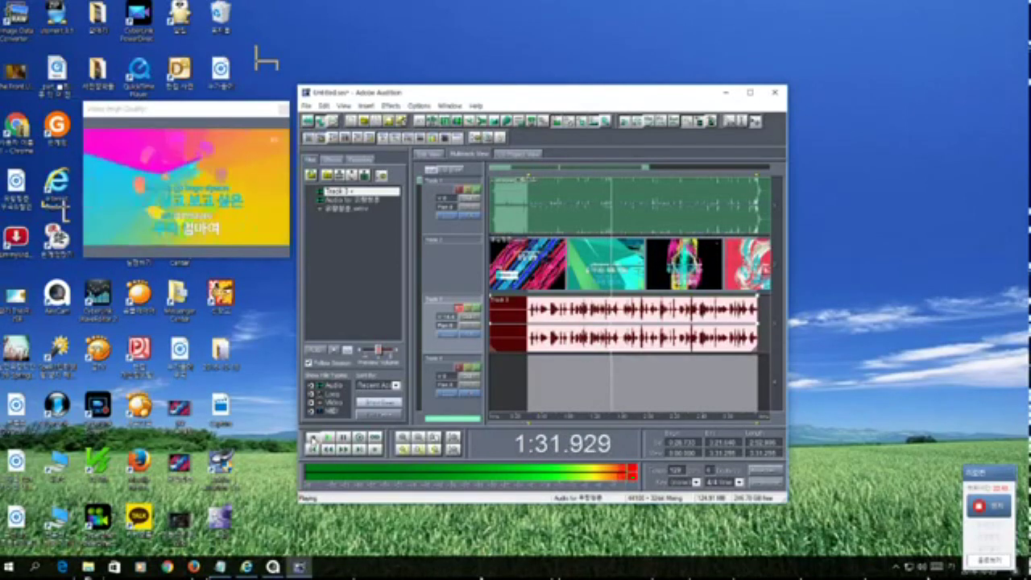
left_click(312, 437)
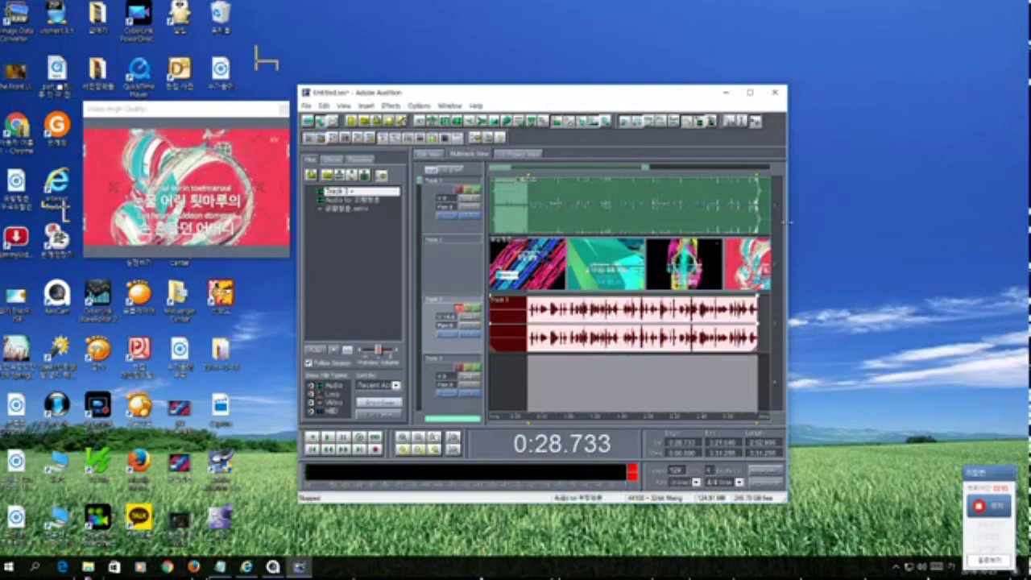
key("Home")
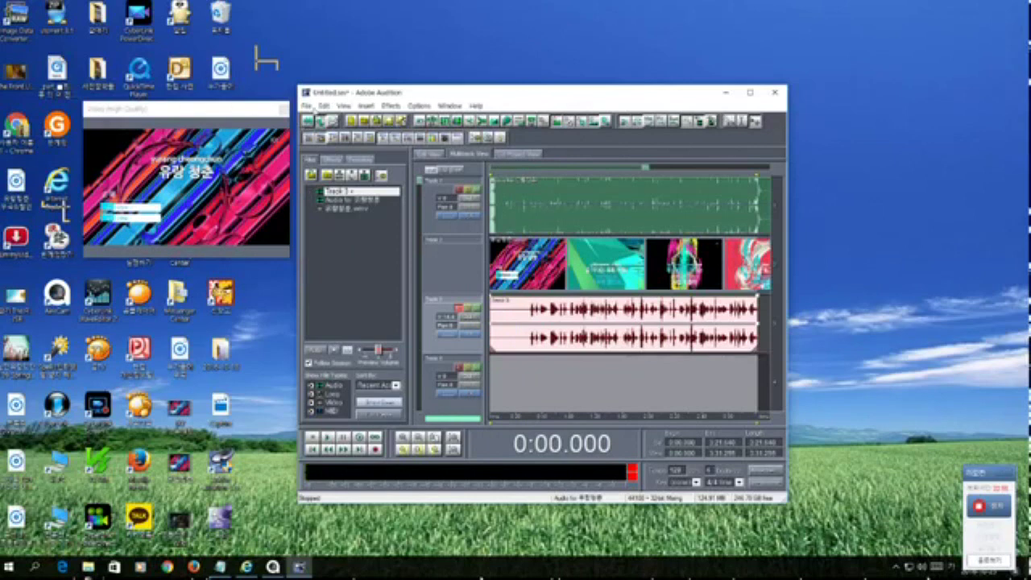
- Begin an audio mixdown export of the session without Embed Project Link data and choose the desktop (바탕 화면) as the save location
left_click(307, 105)
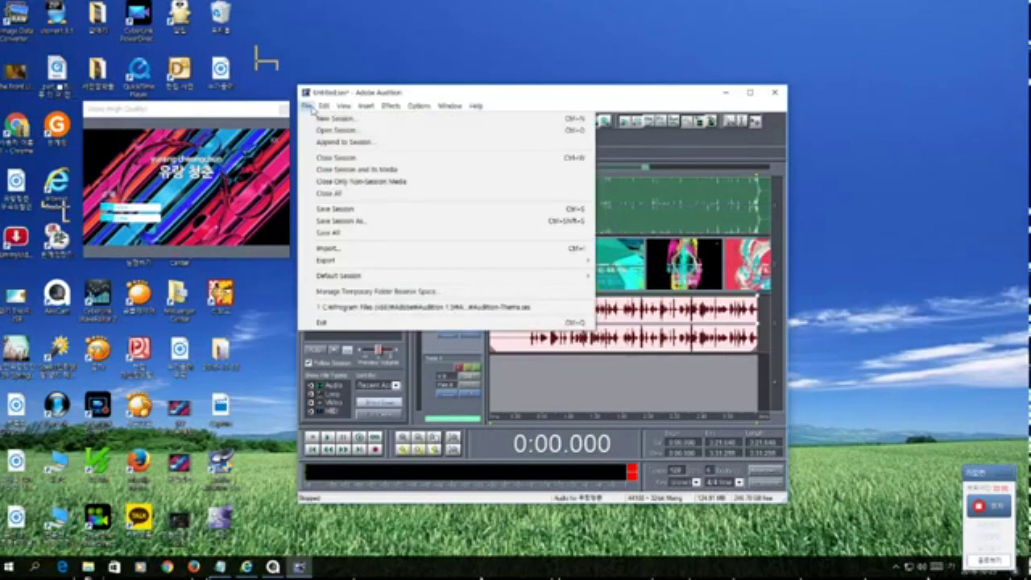
mouse_move(335, 266)
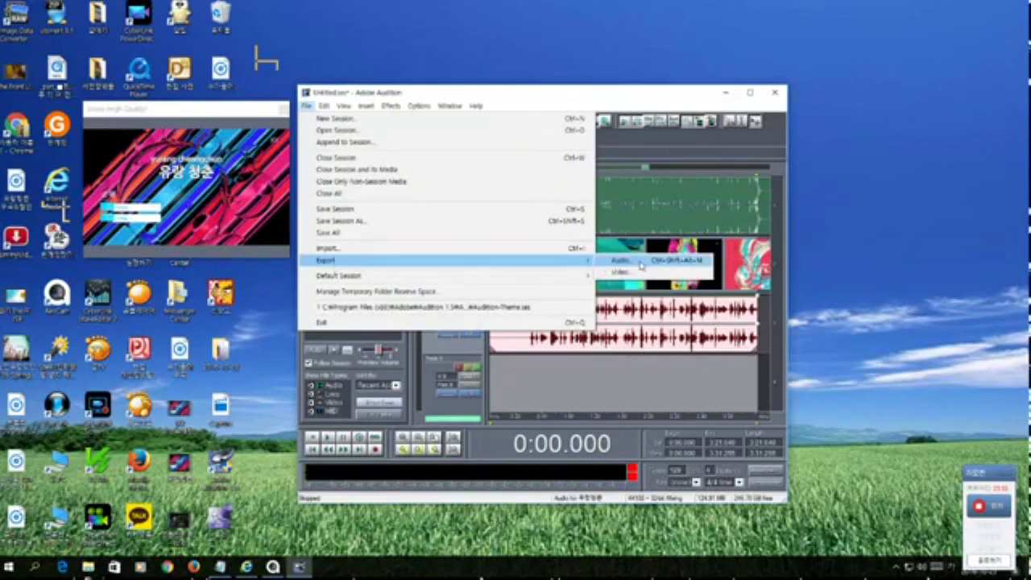
left_click(641, 266)
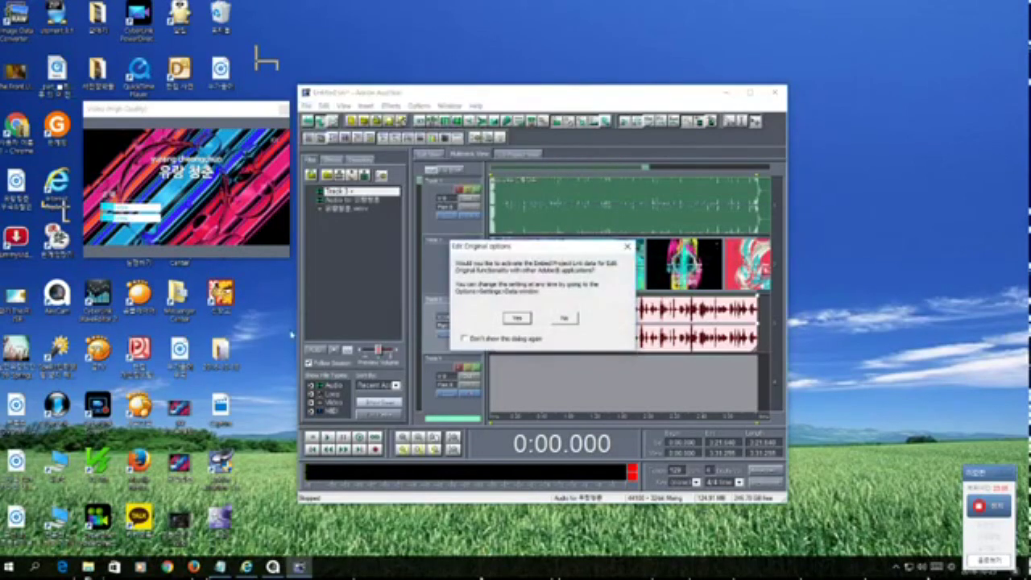
left_click(564, 319)
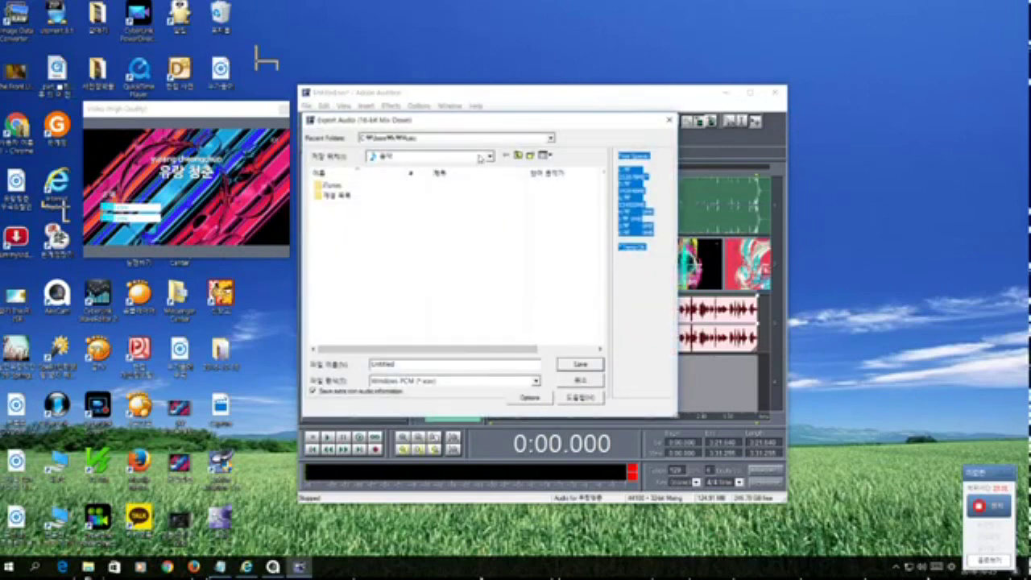
left_click(551, 139)
left_click(518, 161)
left_click(489, 156)
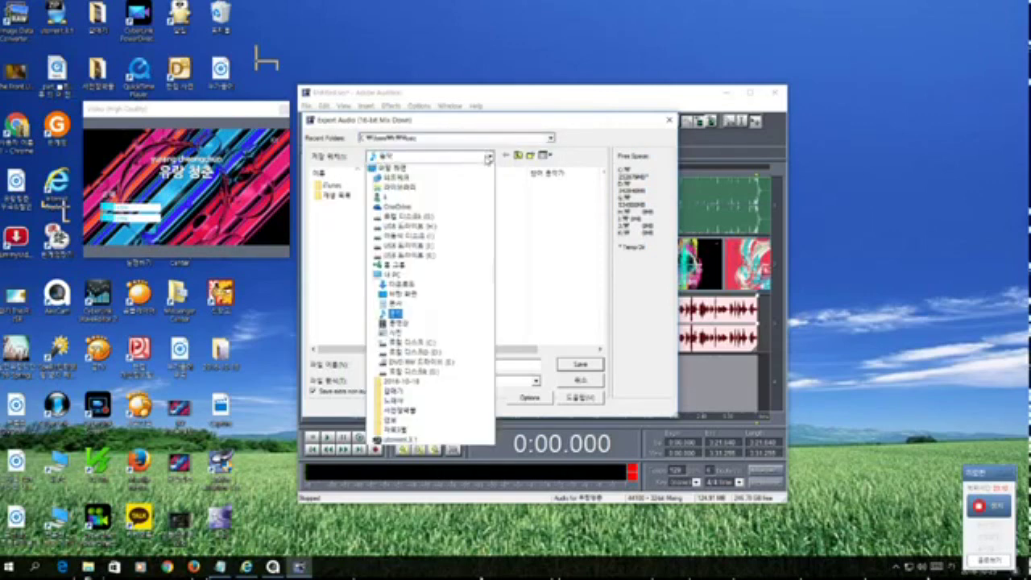
left_click(424, 172)
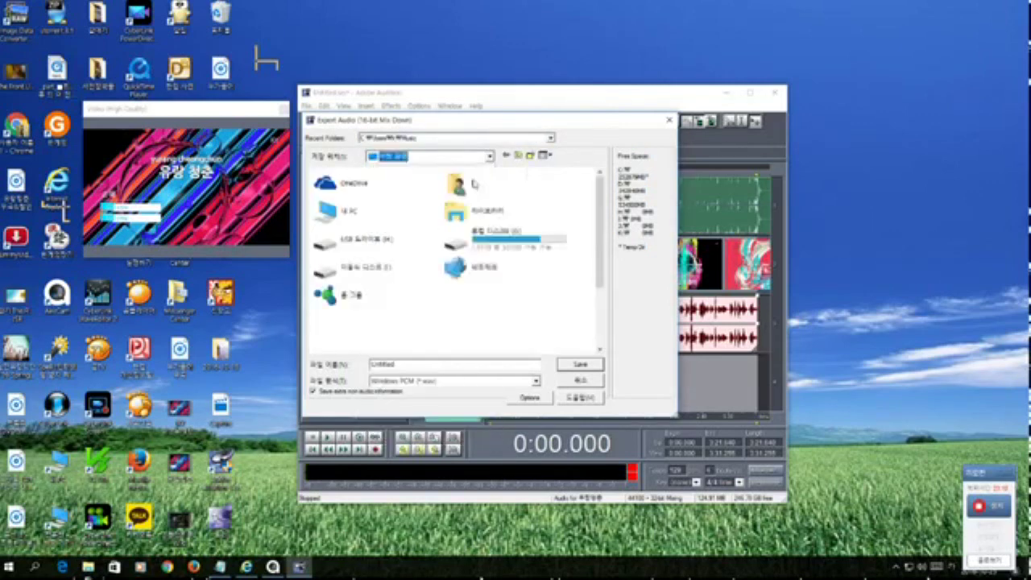
- Name the export file with the song title 유랑청춘 followed by the singer's name
double_click(415, 366)
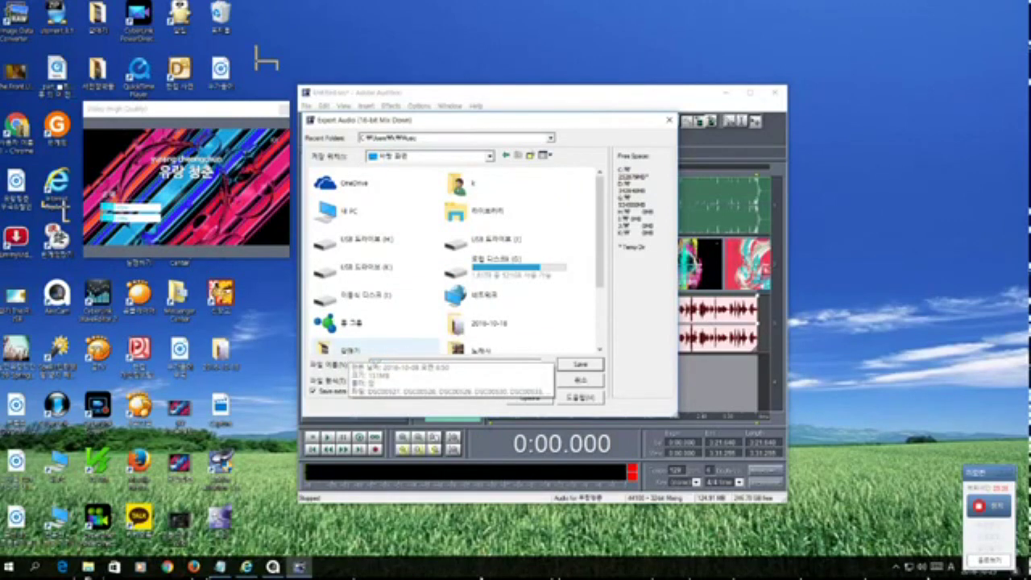
type("DB")
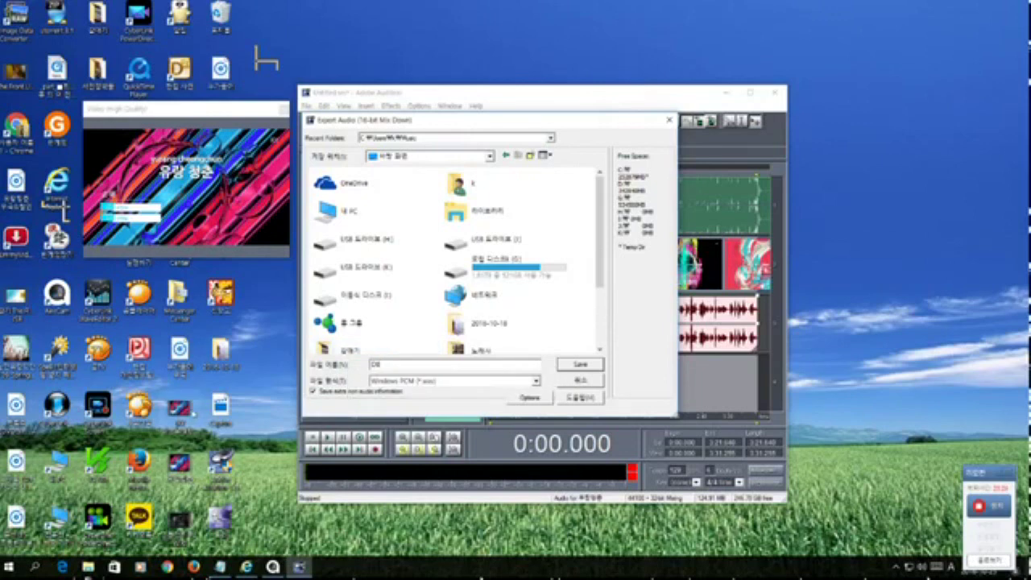
type("B")
type("ㄹ")
type("유행정")
type("음")
type("원본")
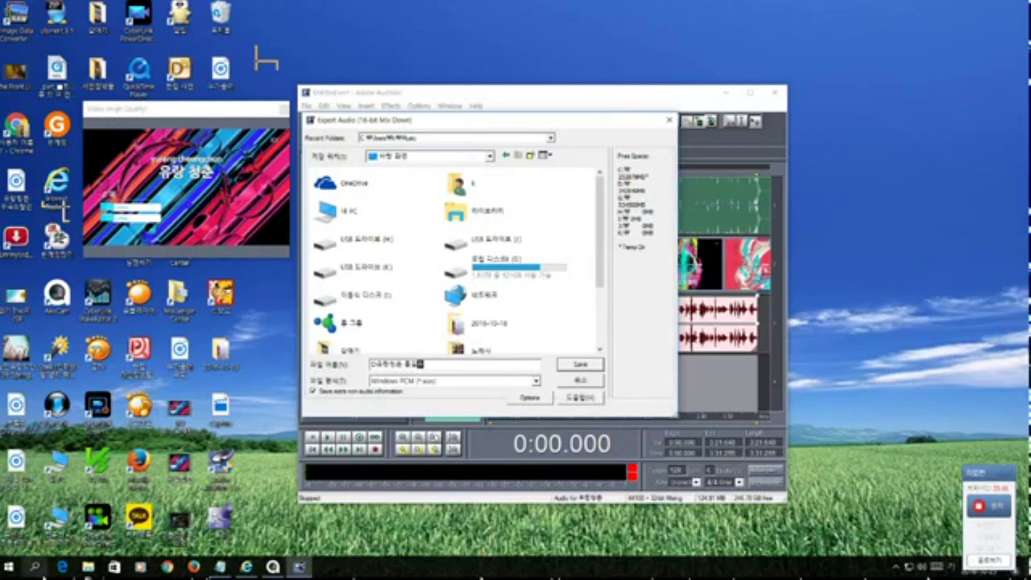
left_click(372, 364)
key("Delete")
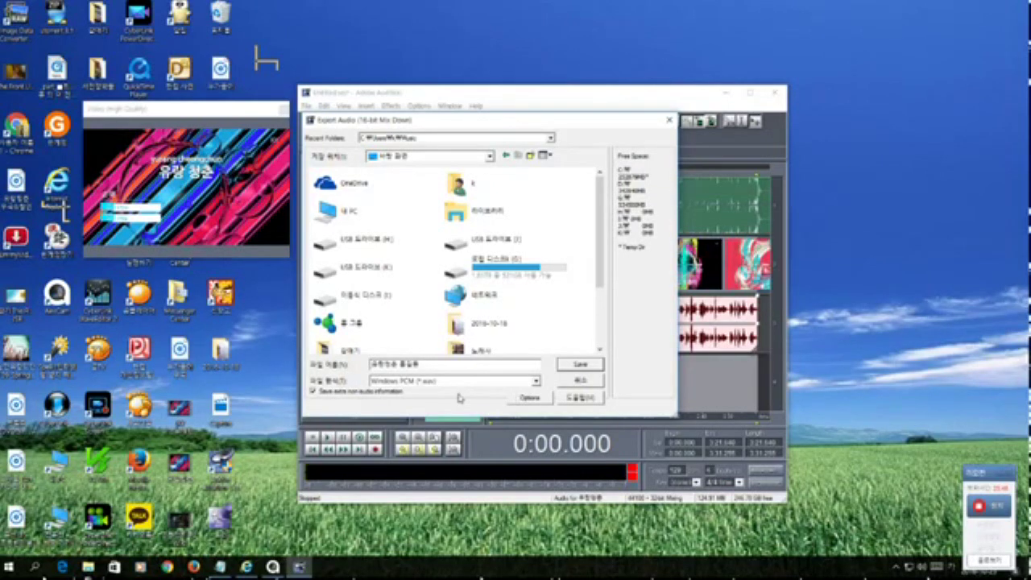
- Save the mixdown in mp3PRO (FhG) (*.mp3) format with the 128 Kbps Stereo (Internet) encoder preset
left_click(536, 381)
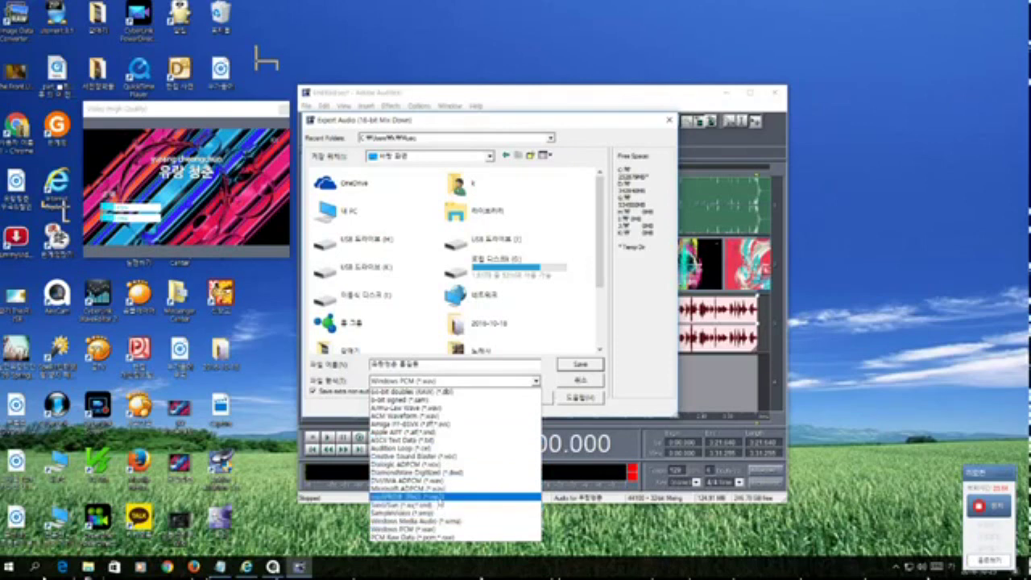
left_click(439, 497)
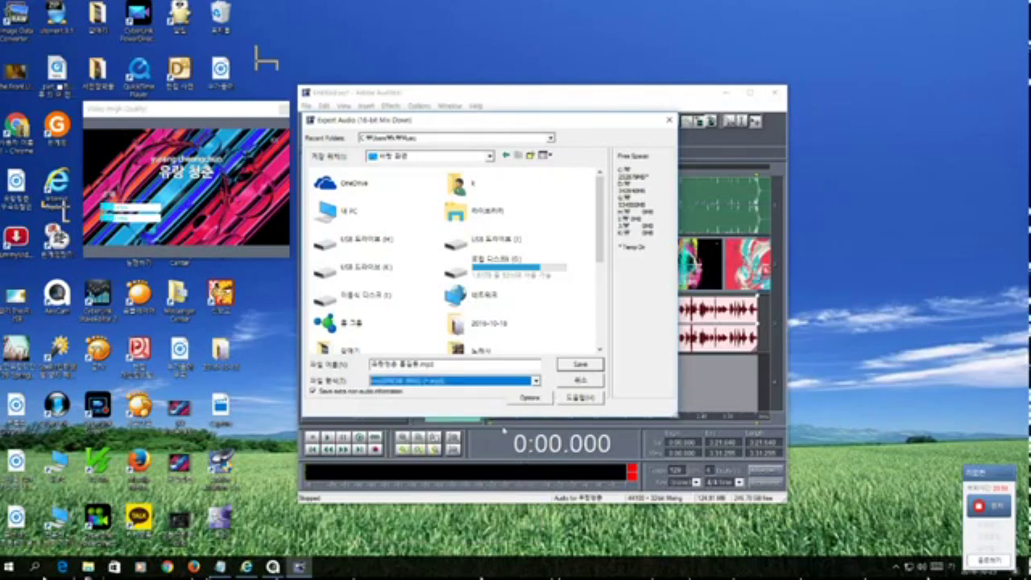
left_click(539, 401)
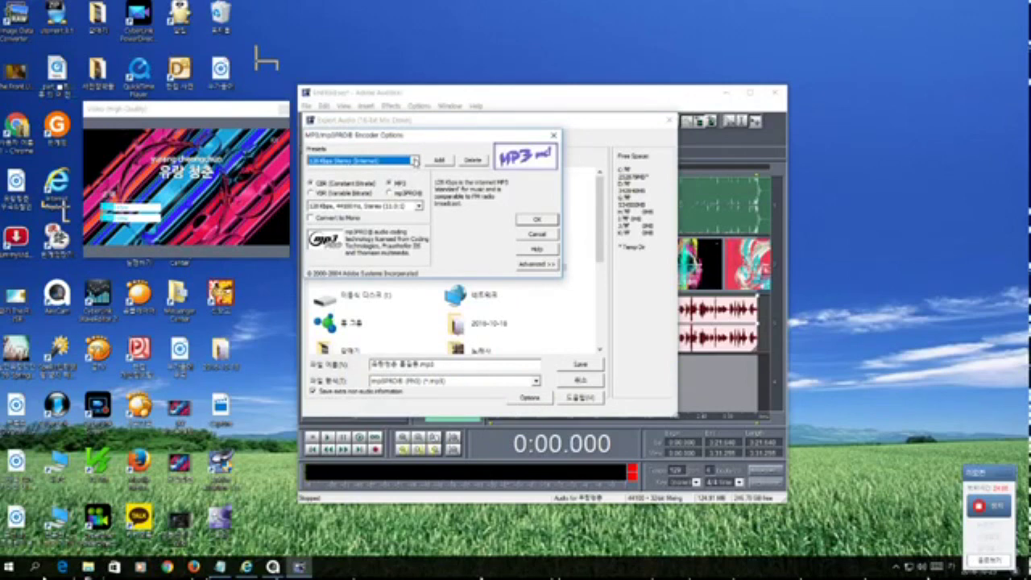
left_click(415, 161)
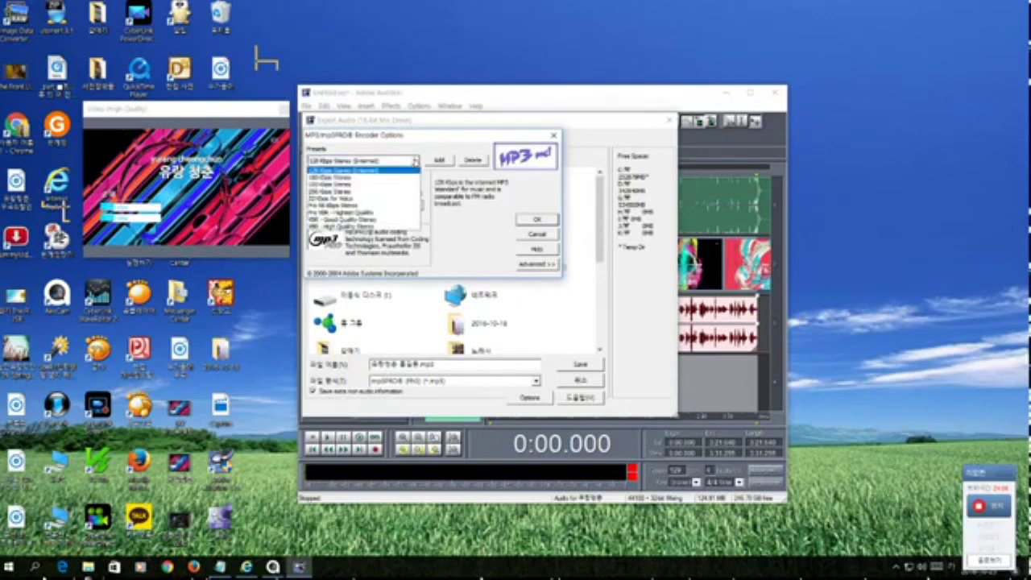
left_click(373, 174)
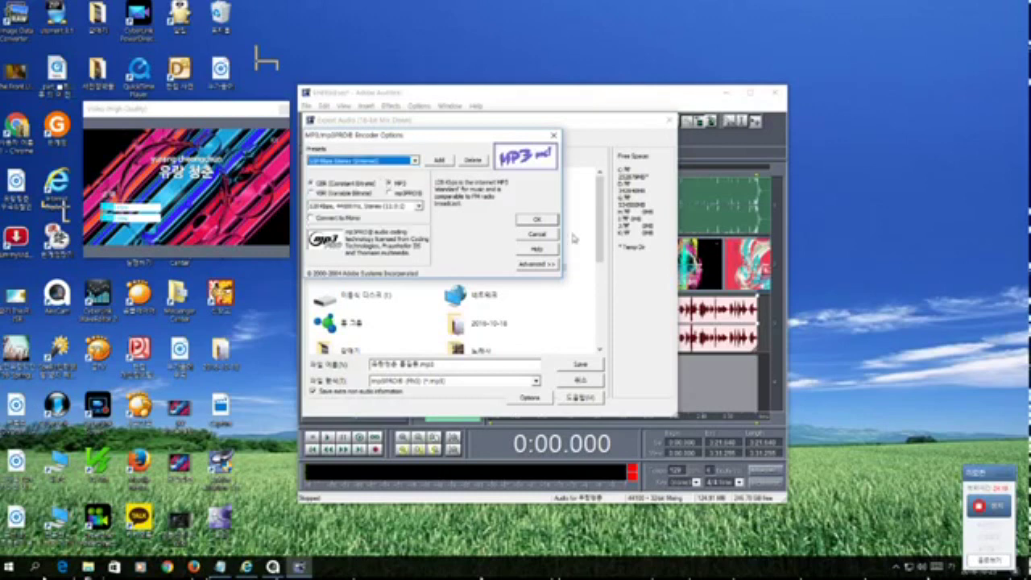
left_click(542, 219)
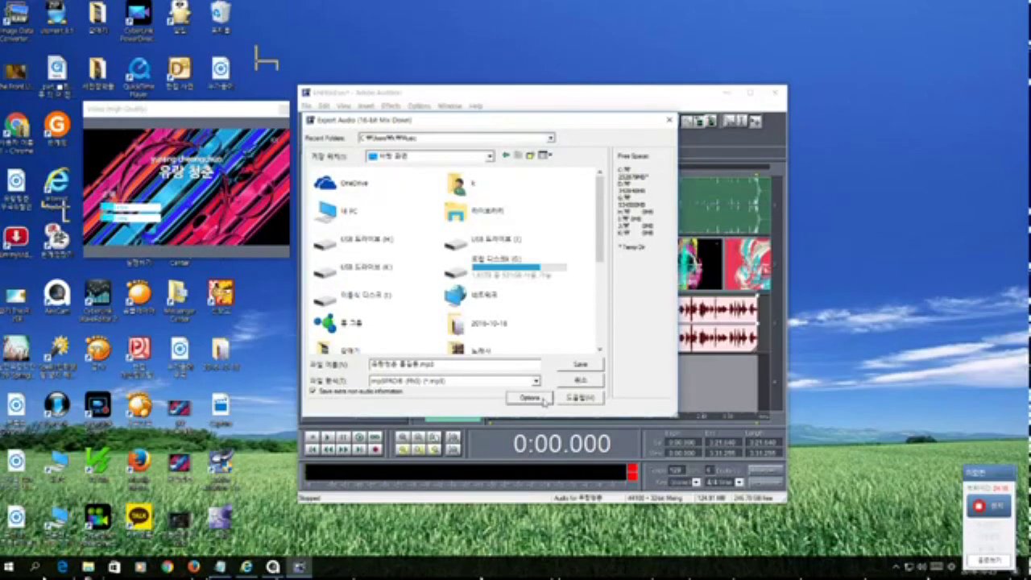
left_click(595, 367)
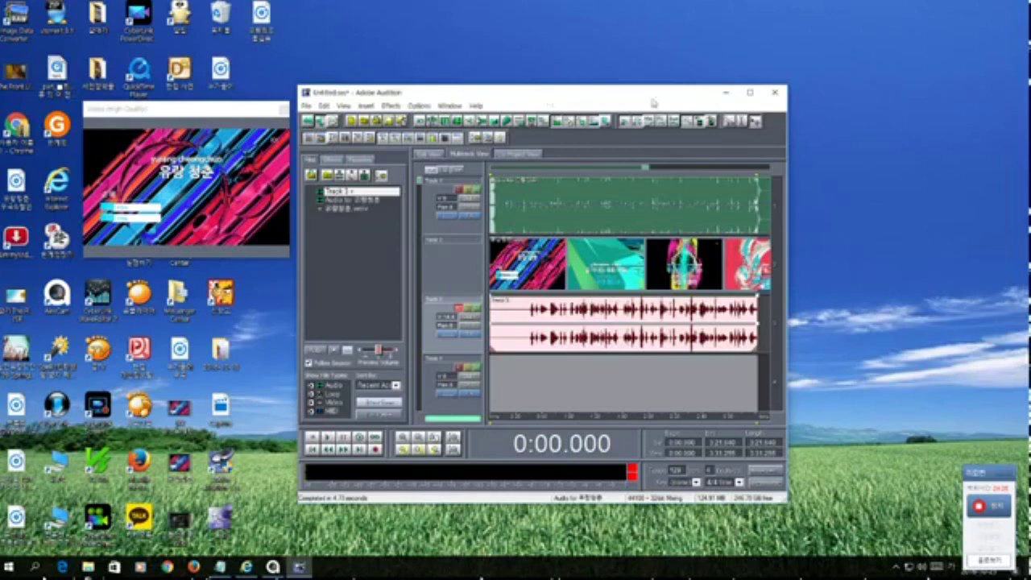
- Close Adobe Audition without saving changes to Track 3, the video's extracted audio or the session
left_click(773, 94)
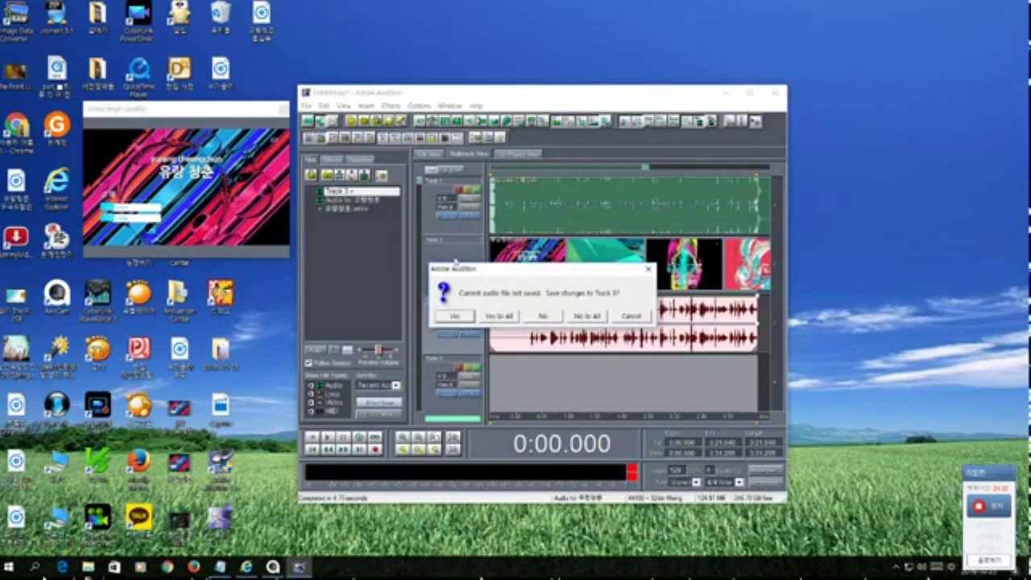
left_click(538, 322)
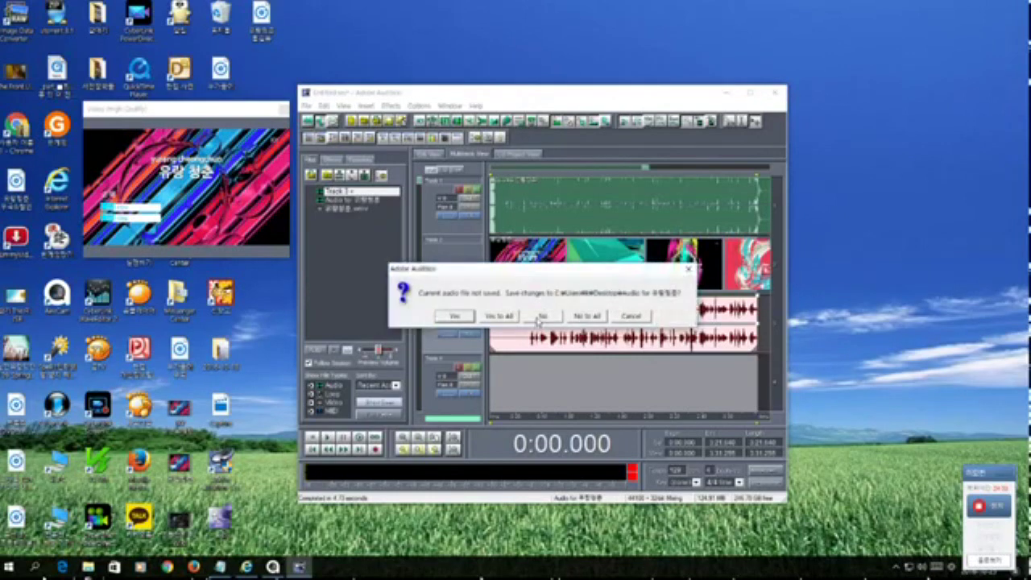
left_click(538, 316)
left_click(545, 319)
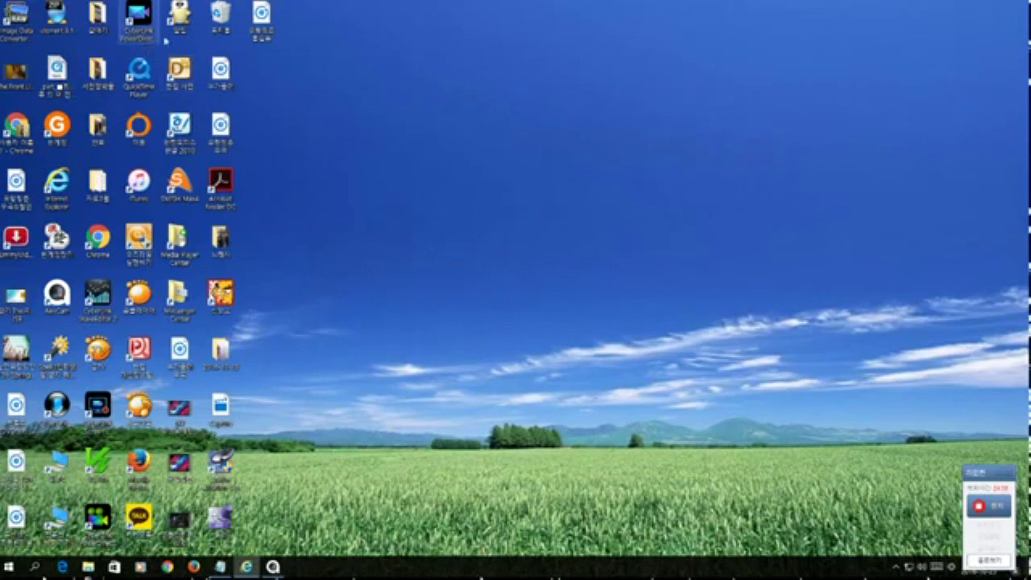
- Play the exported MP3 from the desktop in 곰오디오 (GOM Audio), declining its update, and close the player after listening
left_click(258, 26)
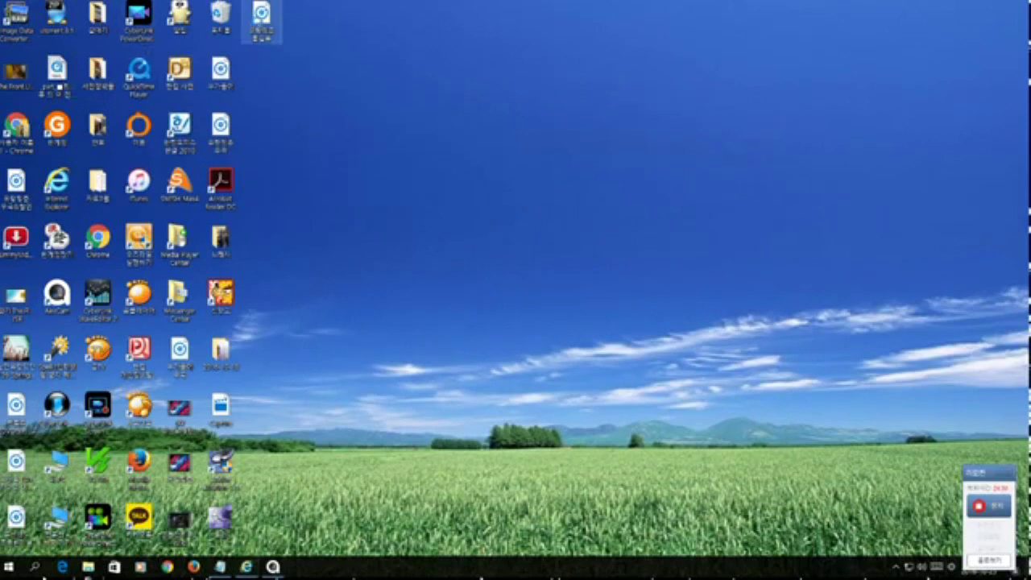
right_click(259, 26)
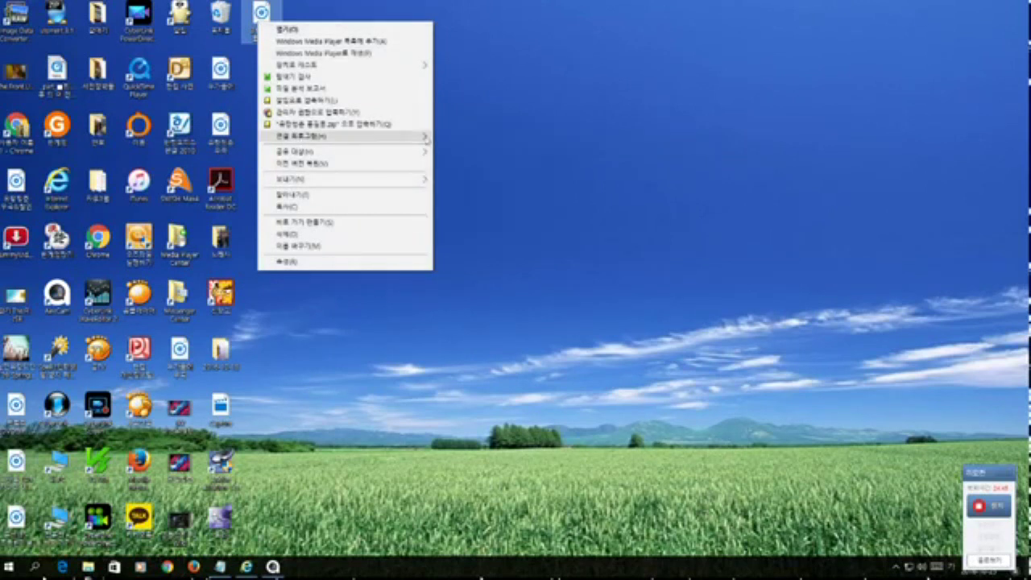
mouse_move(426, 138)
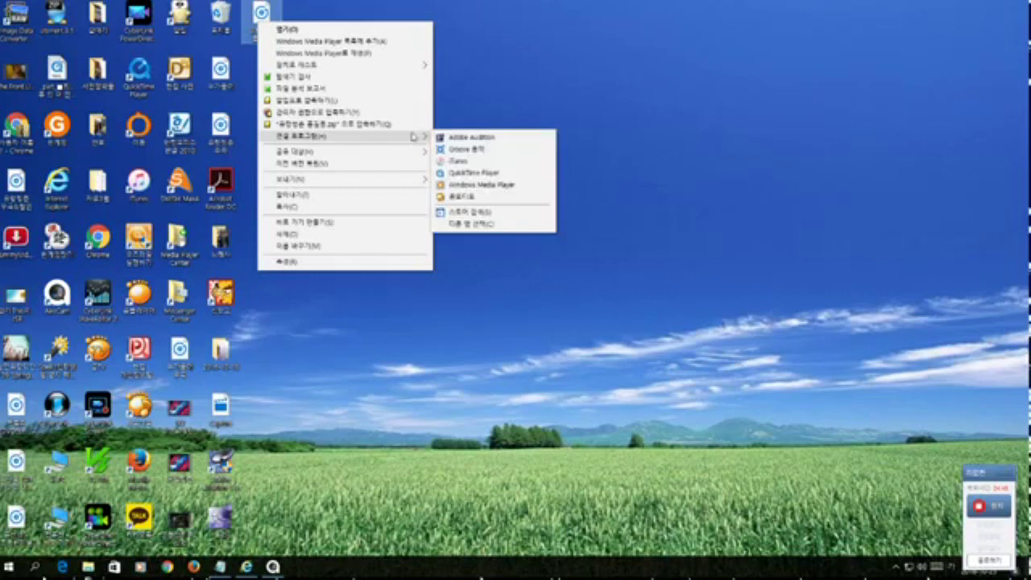
left_click(481, 198)
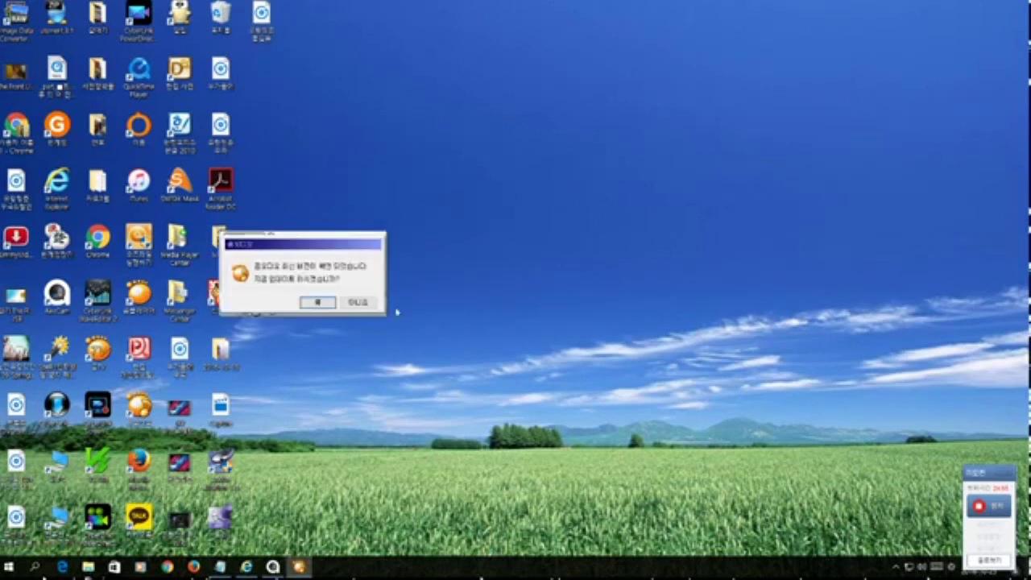
left_click(358, 303)
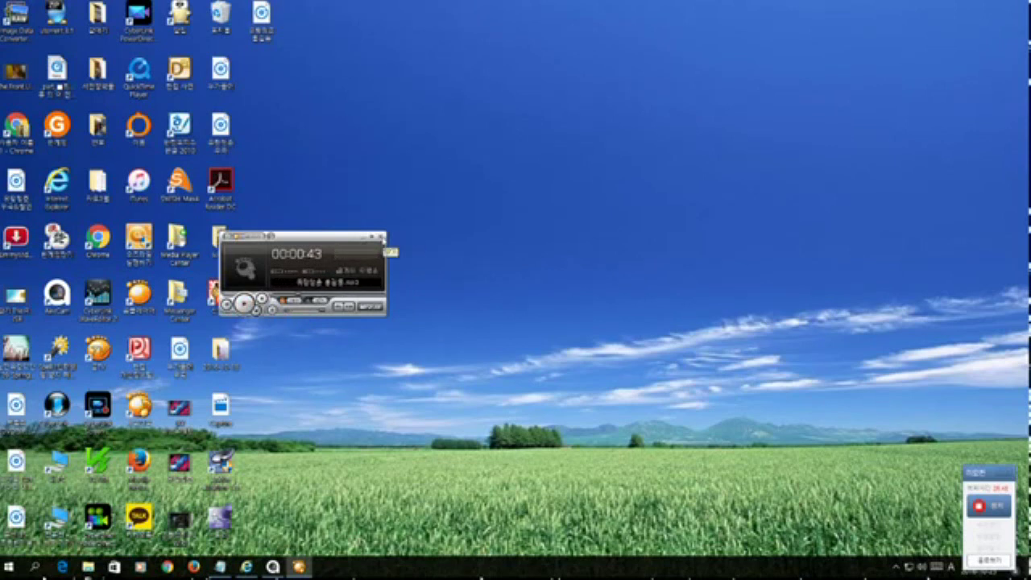
left_click(382, 237)
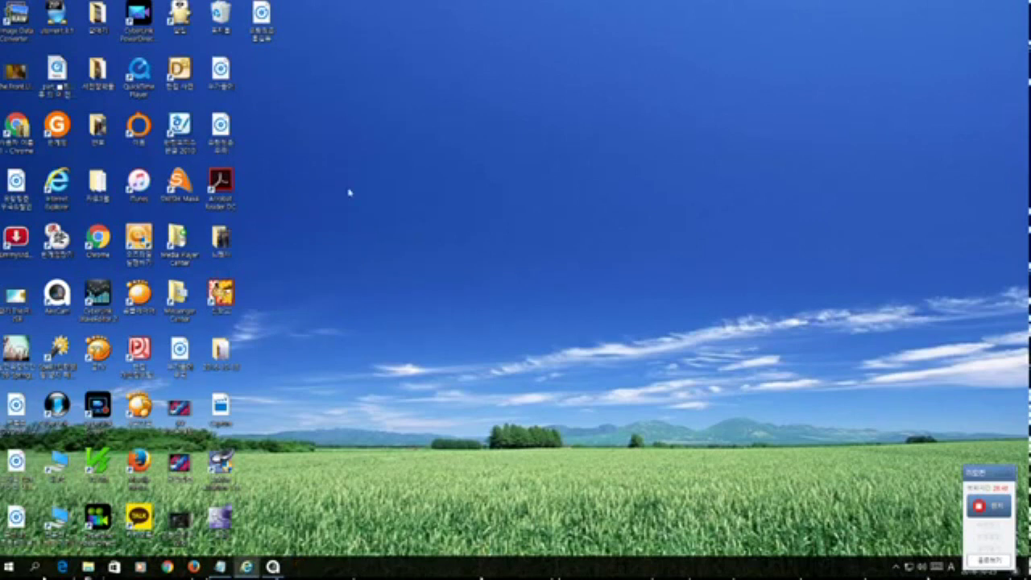